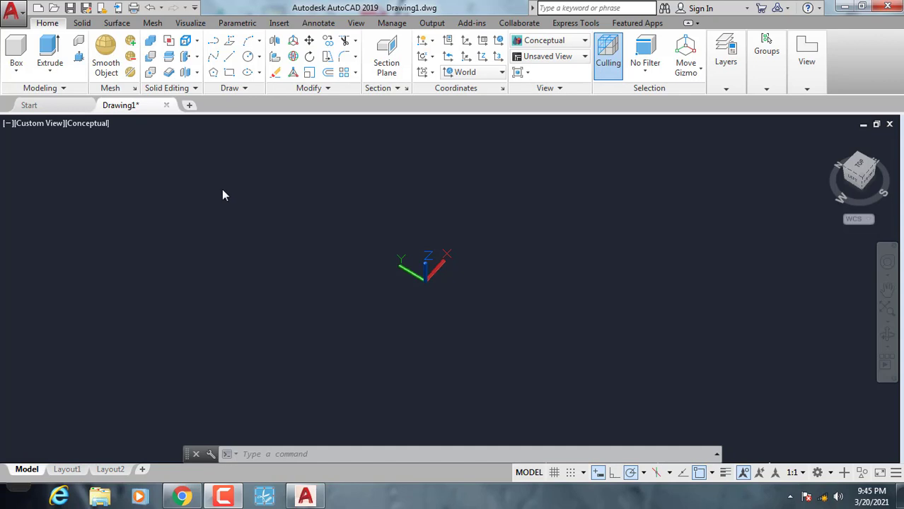
- Start a solid box and place its first base corner near the lower left of the view
click(198, 58)
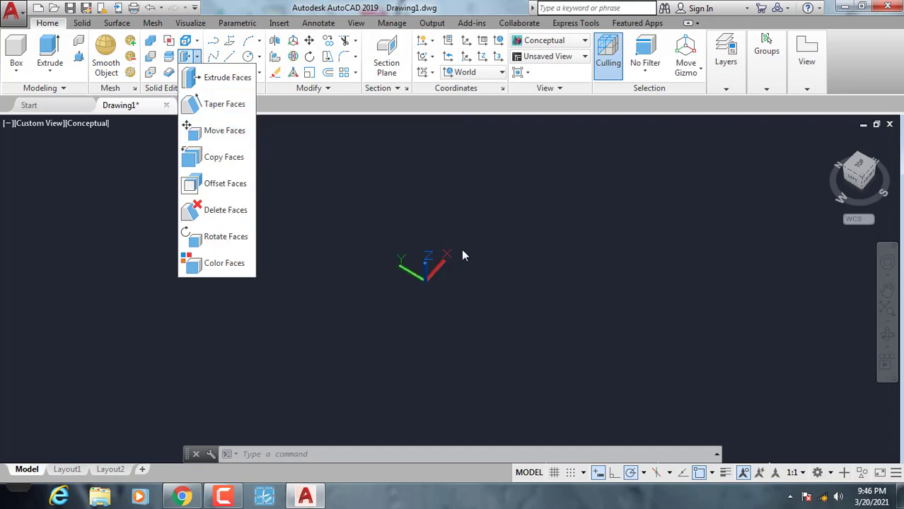
click(550, 300)
middle_drag(420, 314, 268, 352)
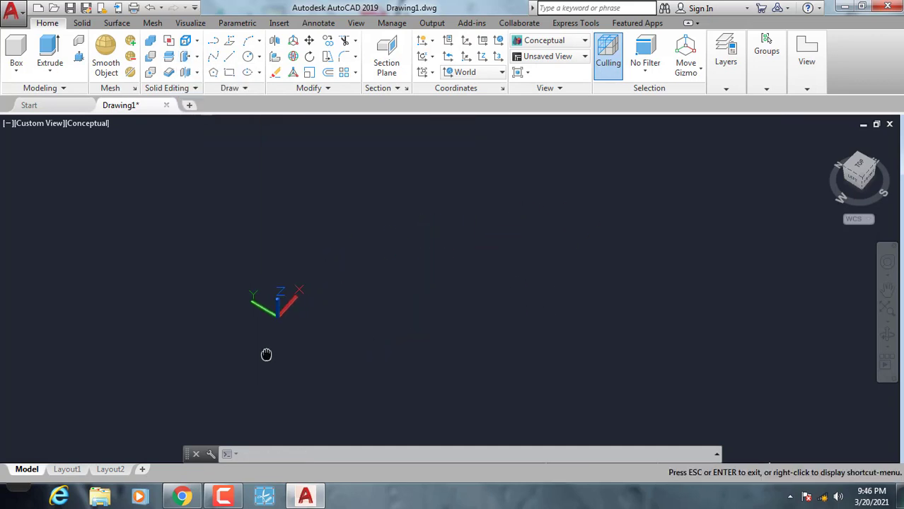
click(15, 71)
click(21, 92)
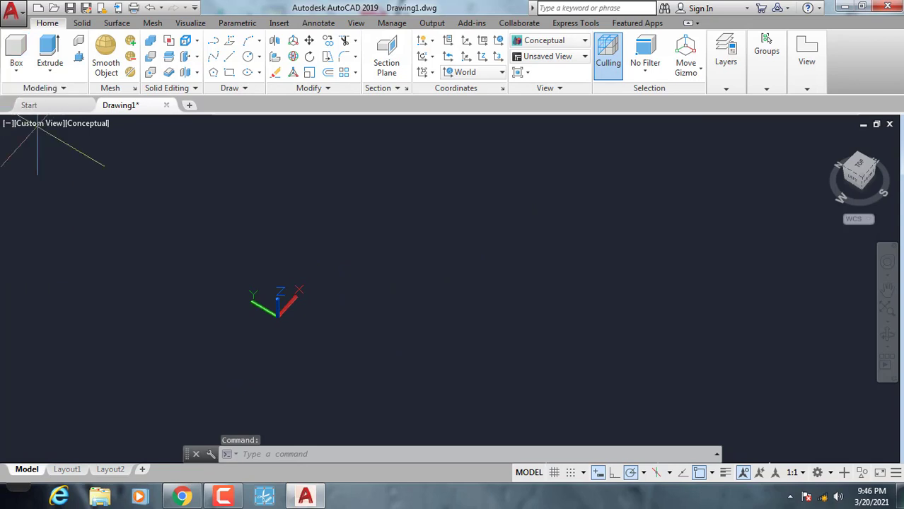
click(481, 385)
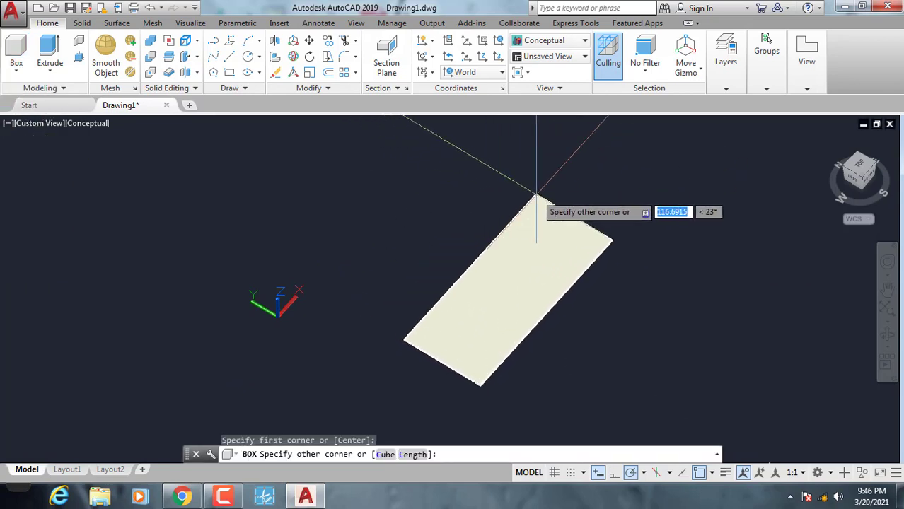
middle_drag(531, 196, 525, 220)
- Give the box a 250 by 100 base and pick a tall height to finish it
text(2)
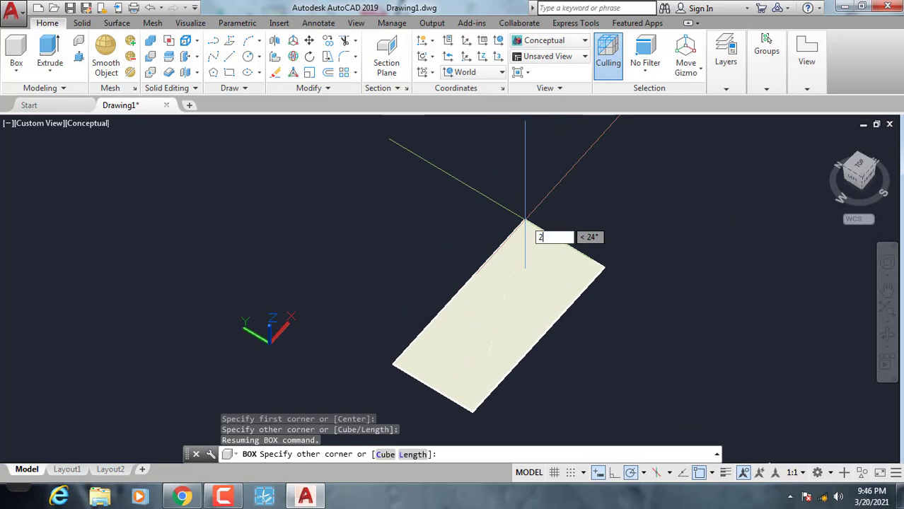
text(50)
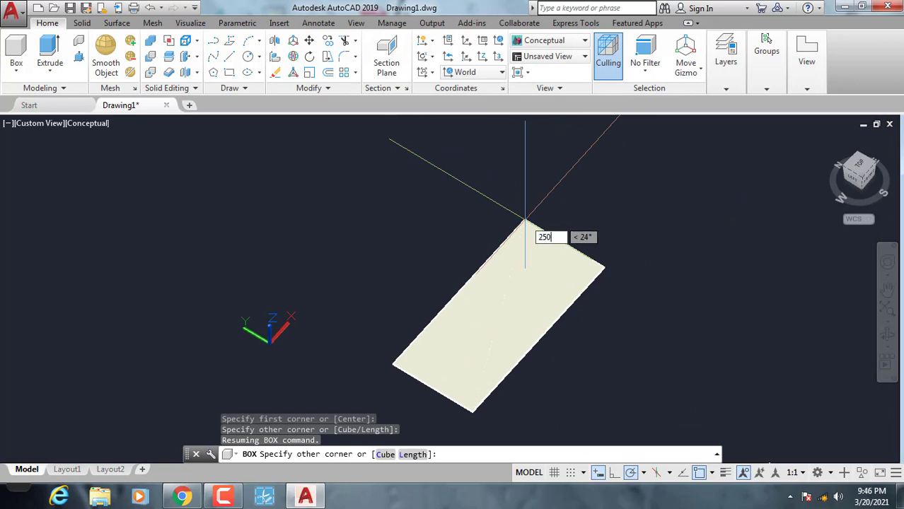
key(Tab)
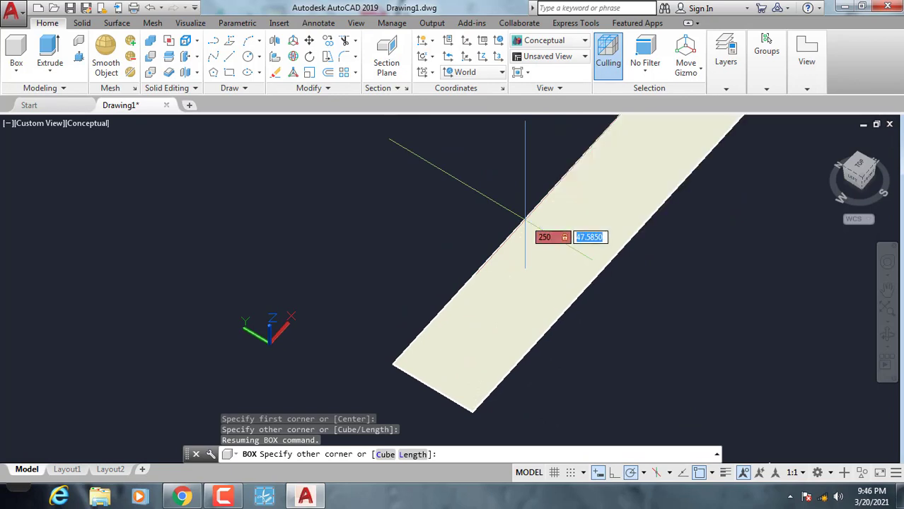
text(100)
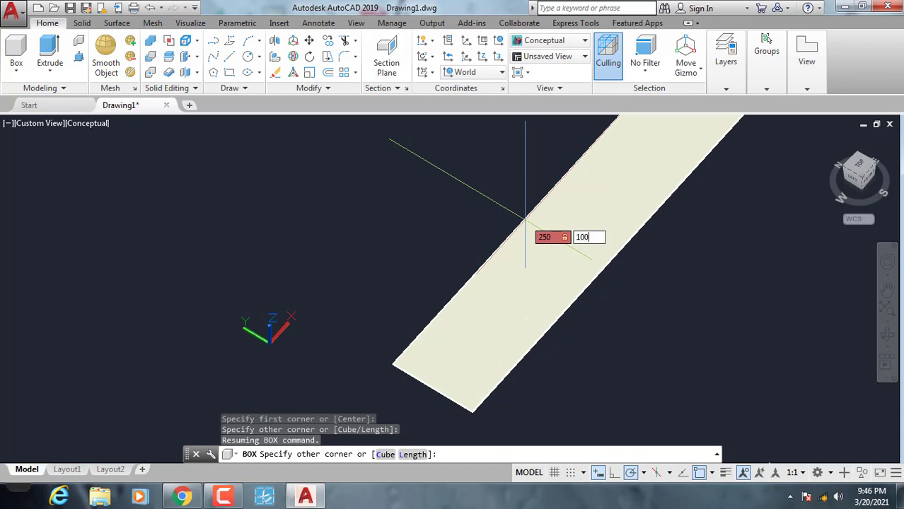
key(Return)
scroll(545, 228, down, 3)
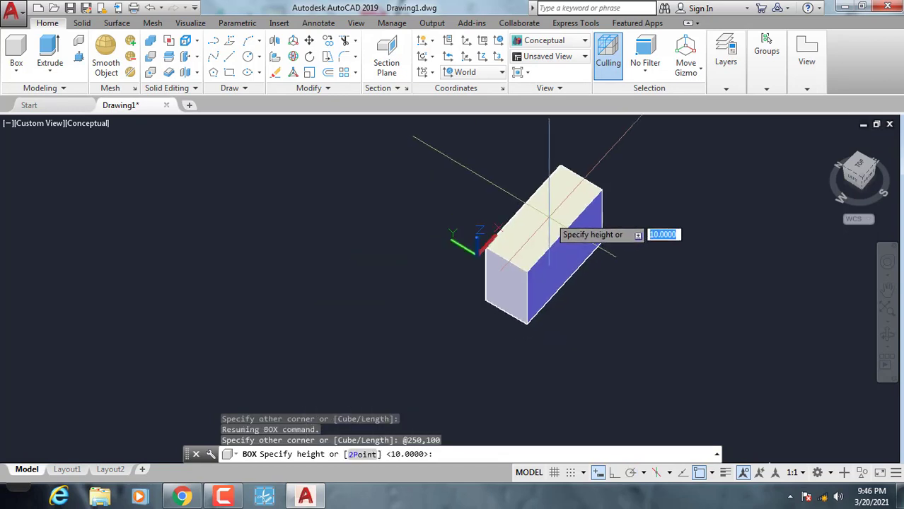
middle_drag(624, 158, 511, 286)
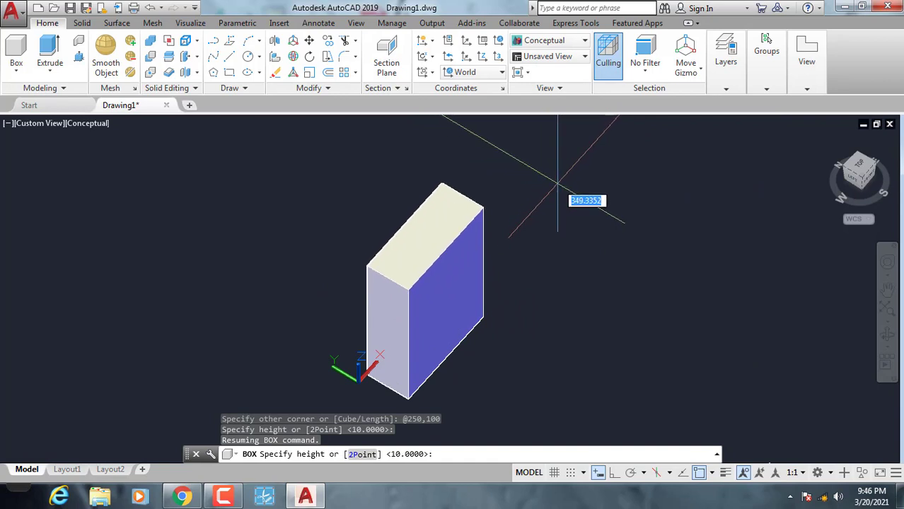
click(559, 188)
scroll(505, 224, up, 1)
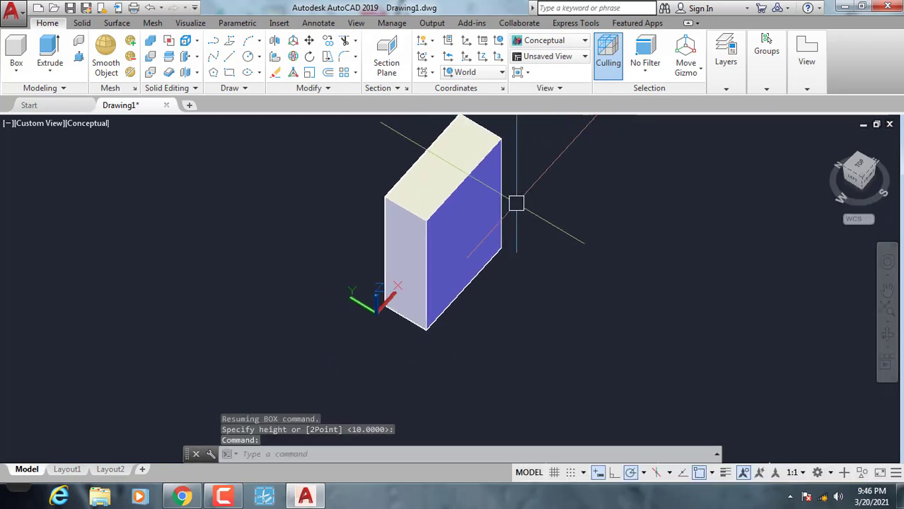
- Frame the whole box and show the Solid Editing faces list with Taper Faces explained
scroll(445, 293, up, 3)
mouse_move(446, 294)
middle_down()
mouse_move(554, 328)
mouse_move(514, 299)
middle_up()
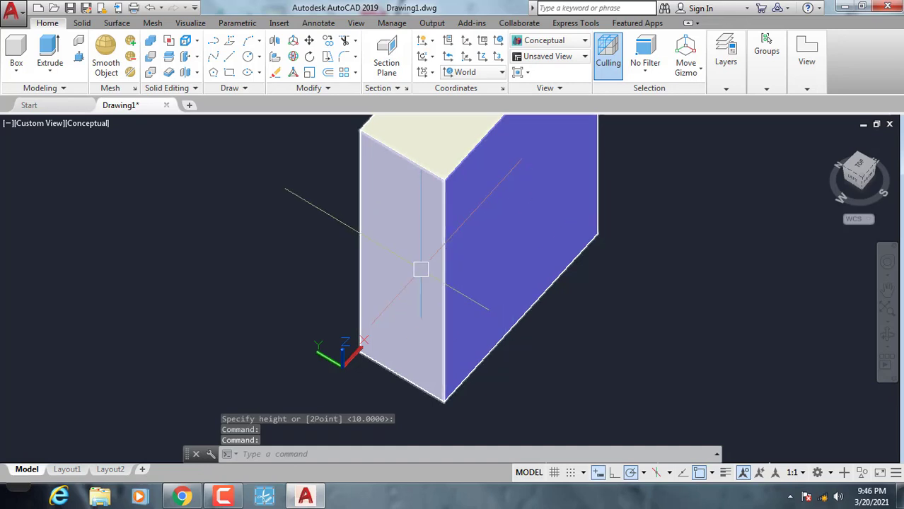
middle_drag(419, 268, 403, 249)
key(Escape)
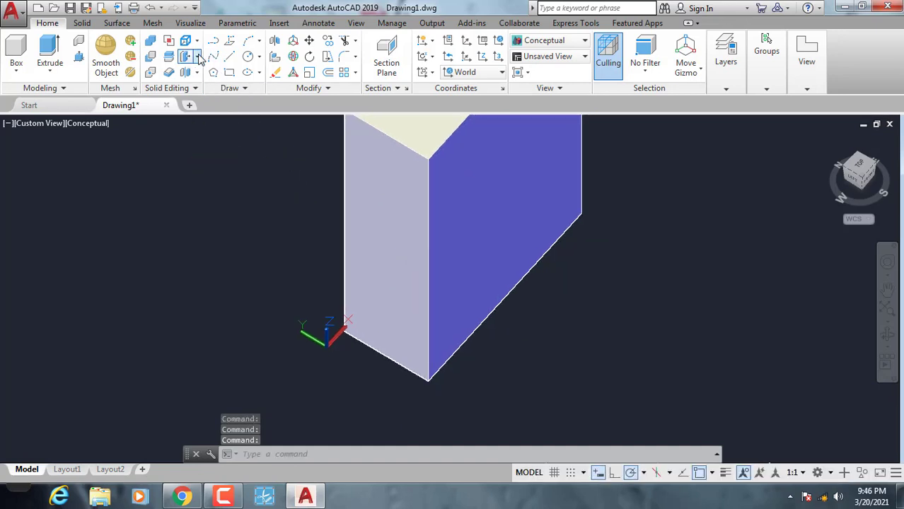
click(198, 56)
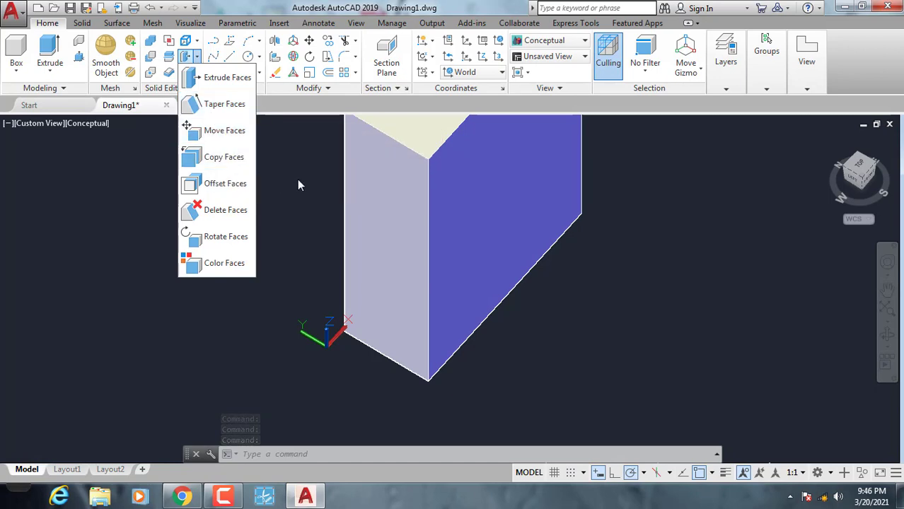
click(299, 198)
middle_drag(300, 218, 283, 311)
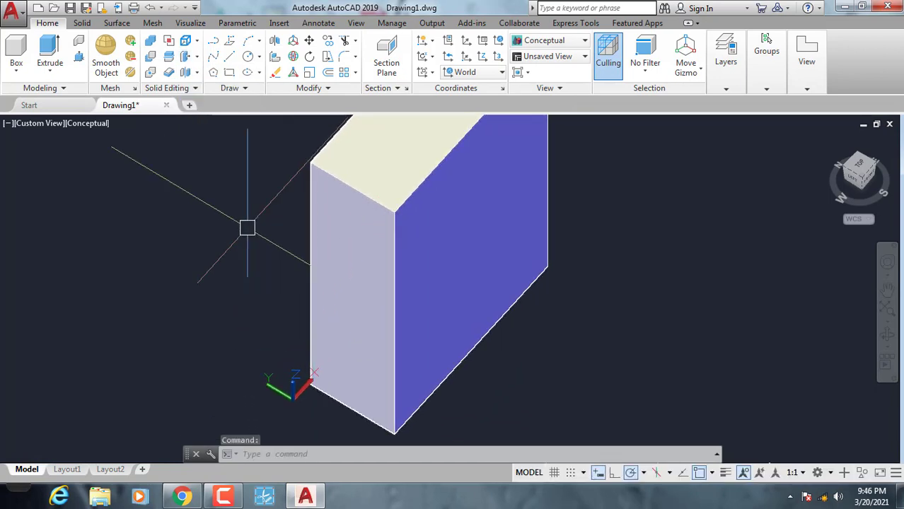
click(198, 58)
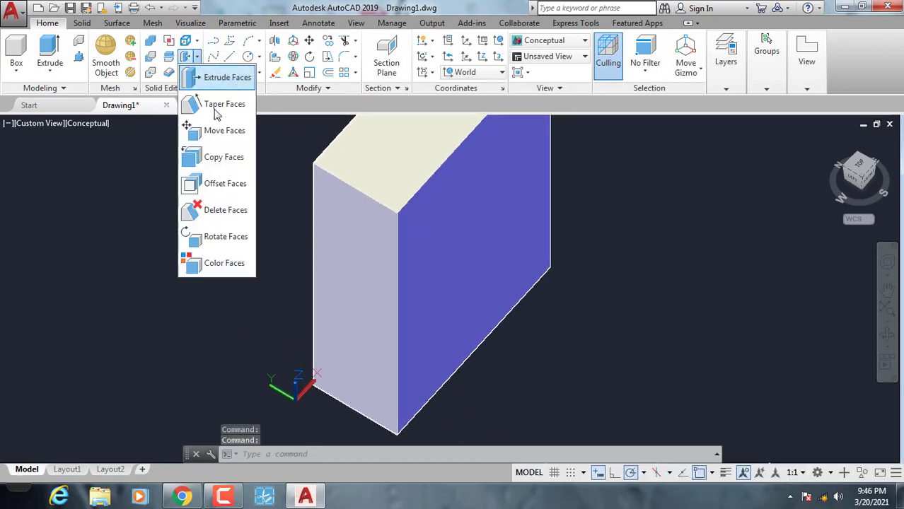
- Start Taper Faces and select the box's blue side face
click(209, 106)
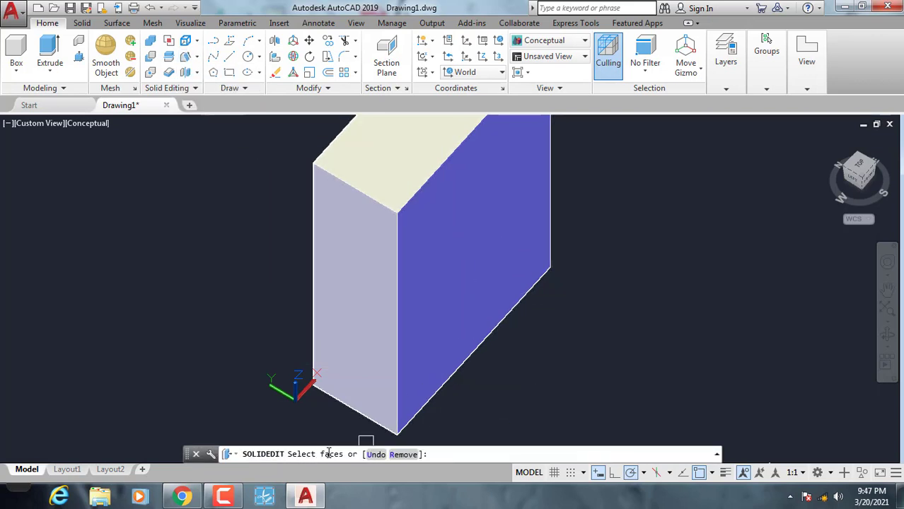
scroll(467, 247, down, 2)
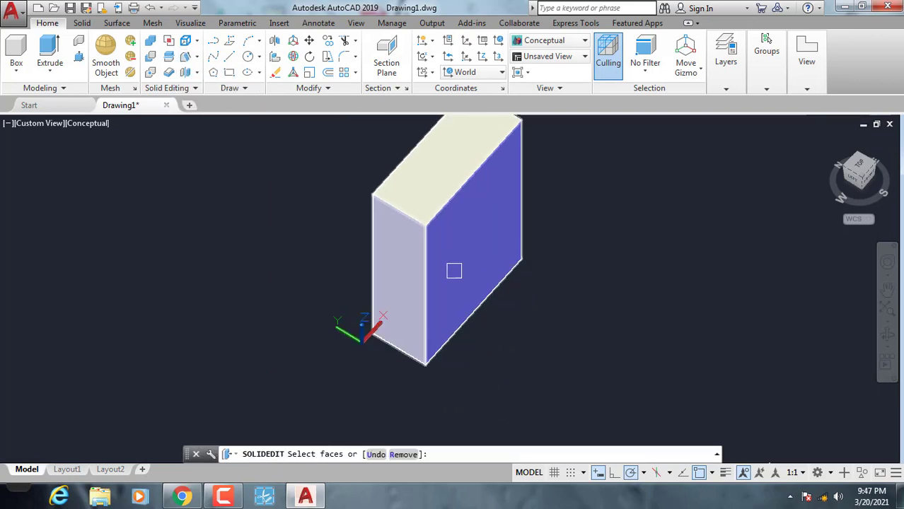
scroll(376, 309, up, 1)
scroll(376, 308, up, 1)
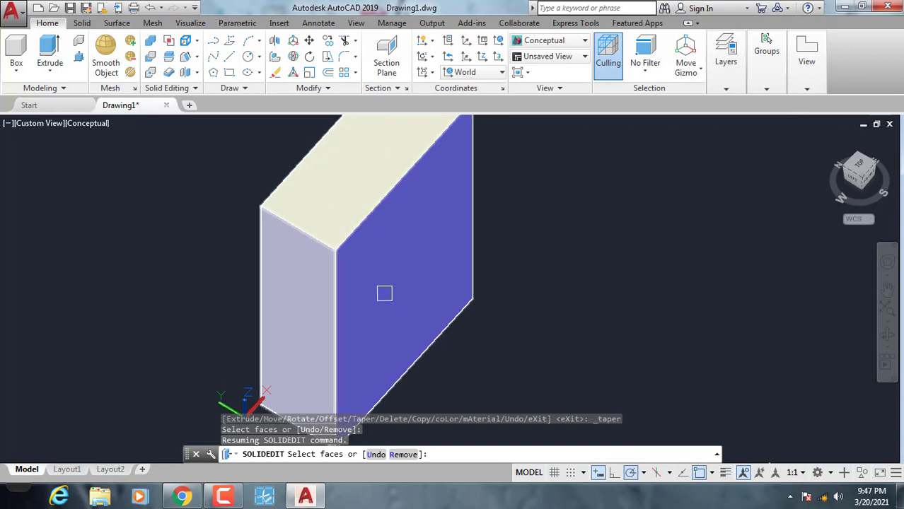
middle_drag(459, 293, 619, 268)
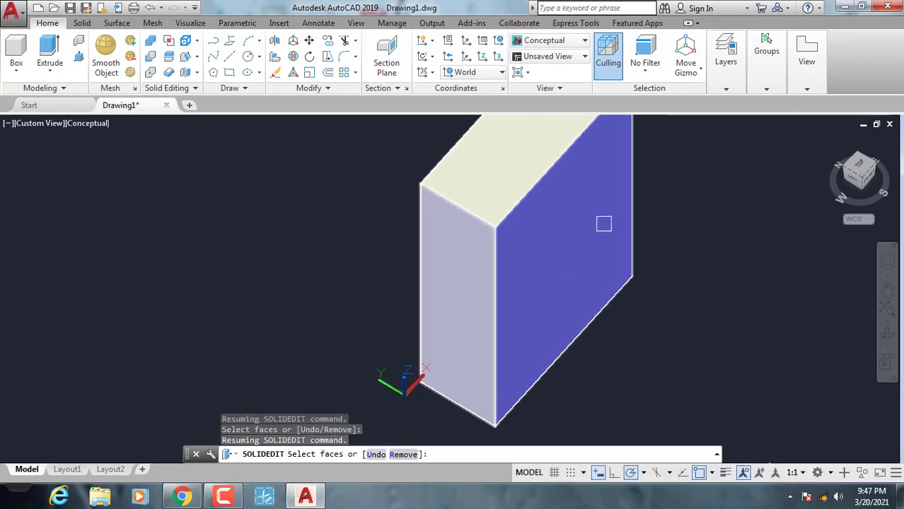
click(591, 222)
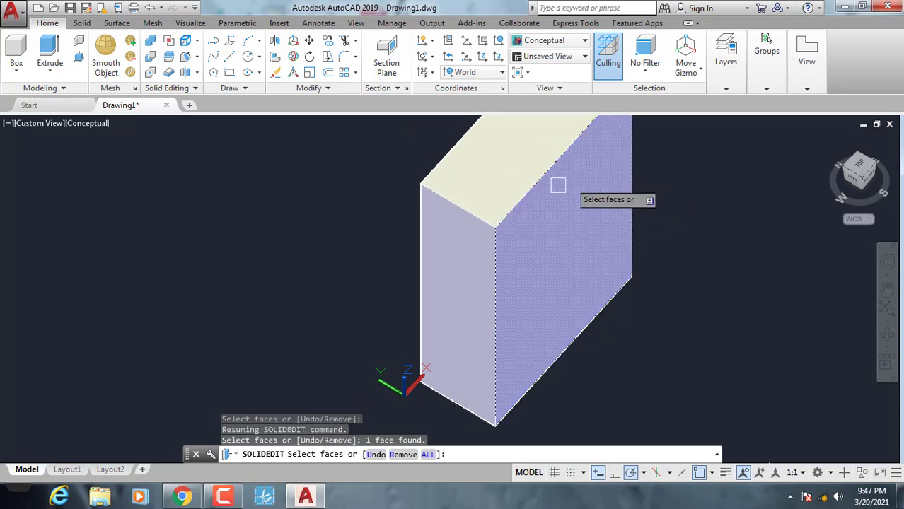
middle_drag(430, 265, 302, 296)
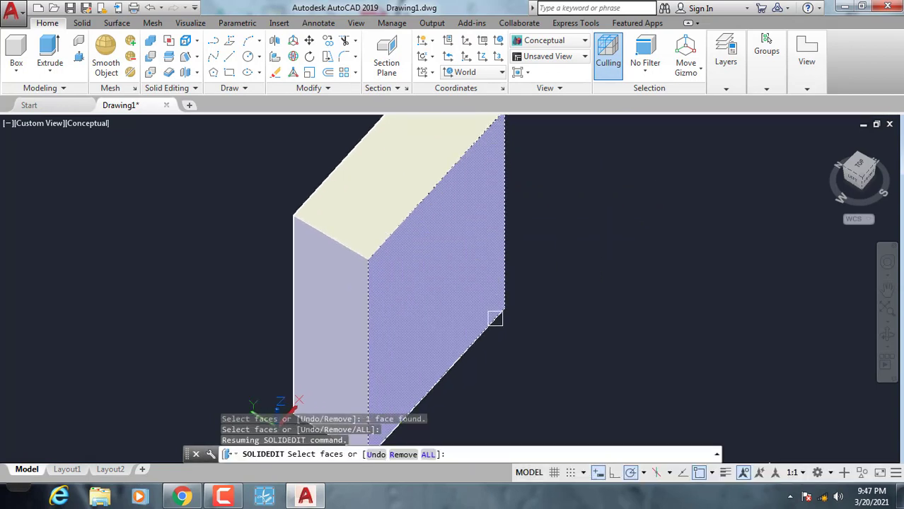
middle_drag(494, 317, 553, 256)
middle_drag(451, 195, 380, 244)
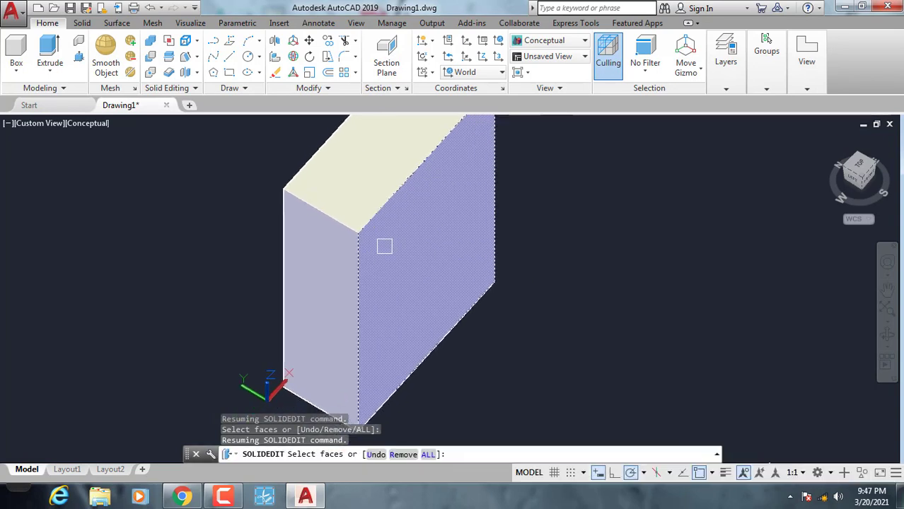
key(Return)
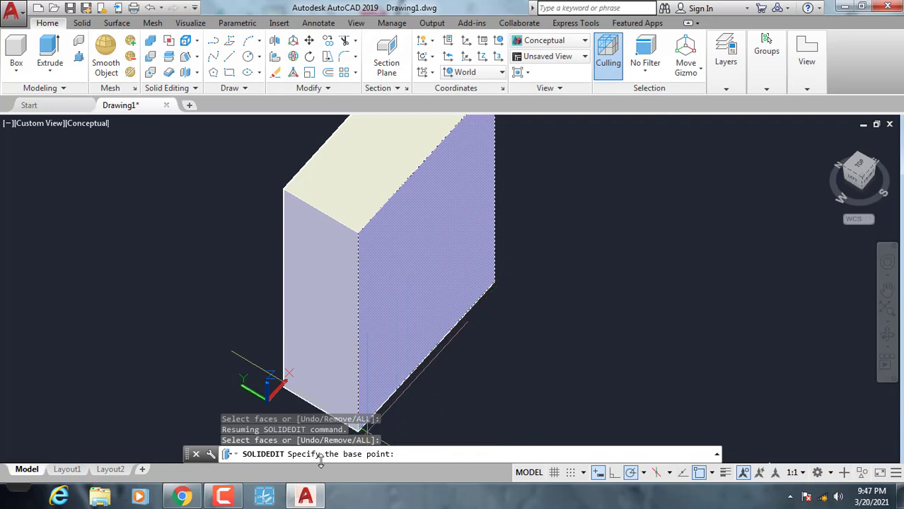
- Define the taper axis from the box's bottom corner to the top corner above it
middle_drag(404, 398, 433, 361)
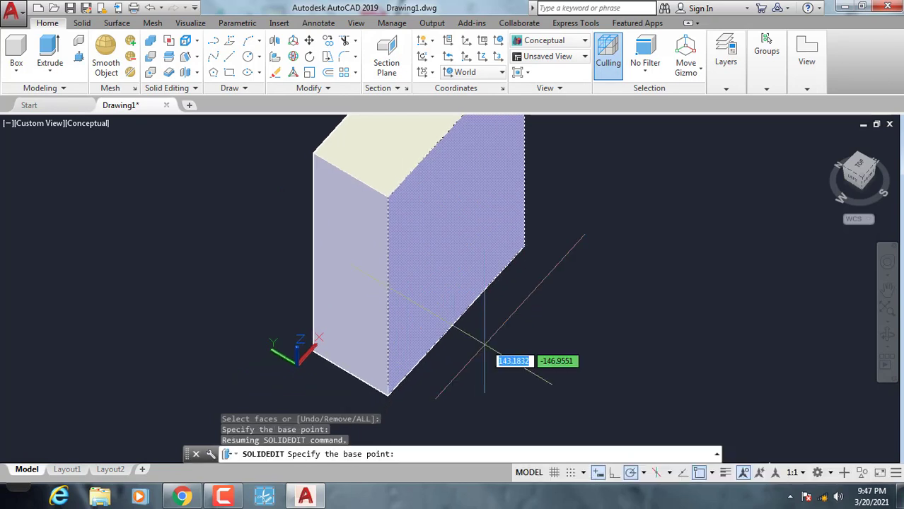
middle_drag(488, 368, 528, 370)
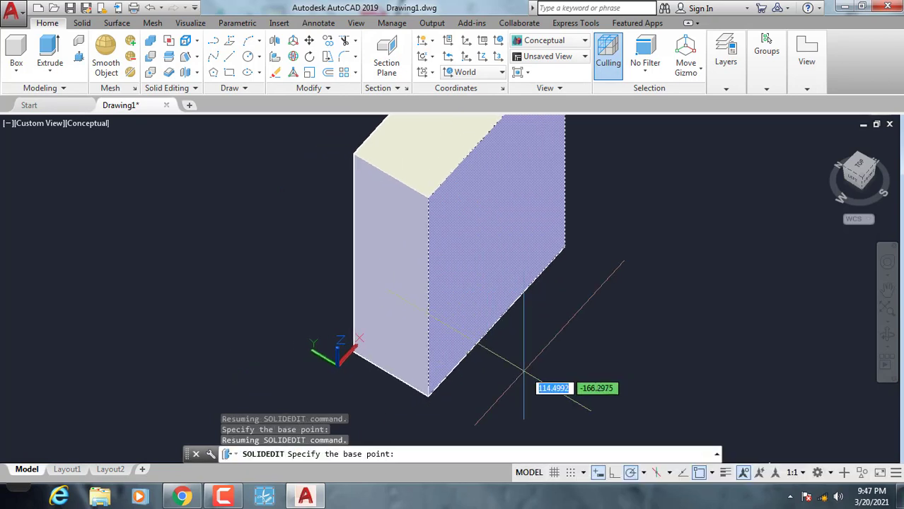
click(428, 394)
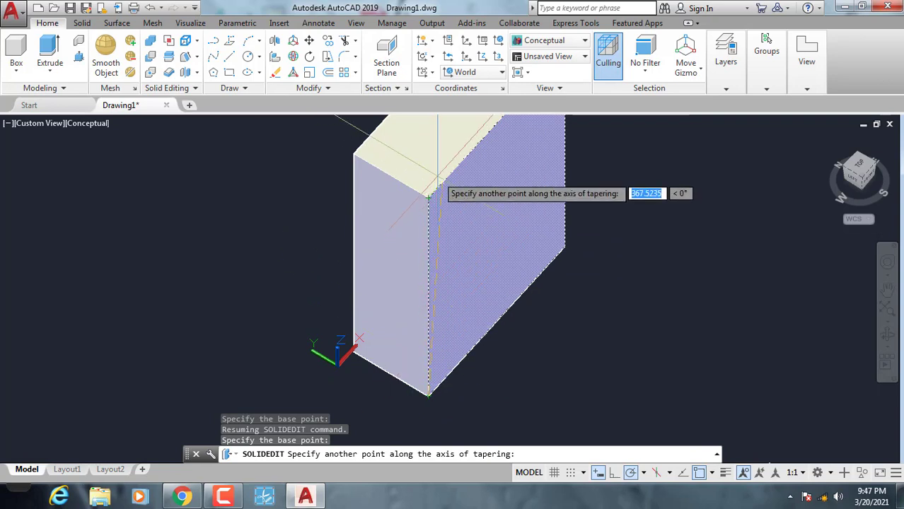
click(428, 198)
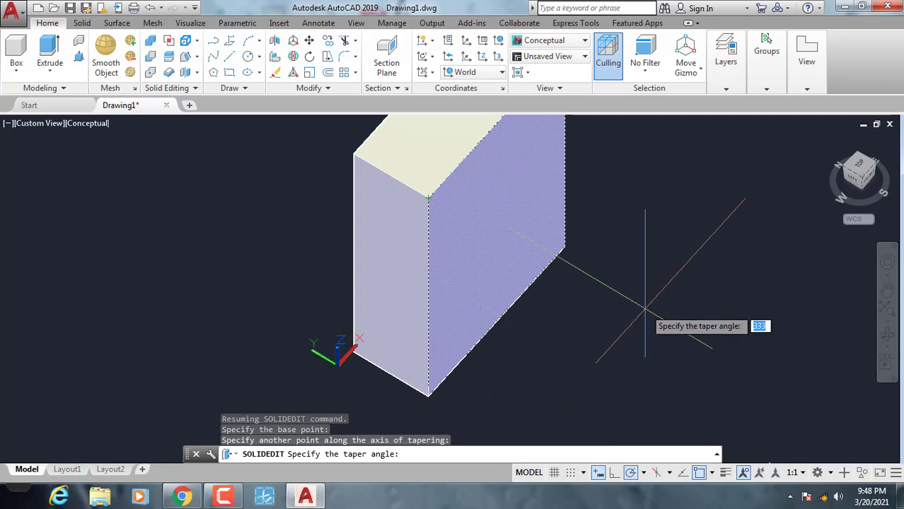
- Apply a 60° taper angle and exit SOLIDEDIT, leaving a wedge-shaped solid
text(60)
key(Return)
key(Return)
key(Return)
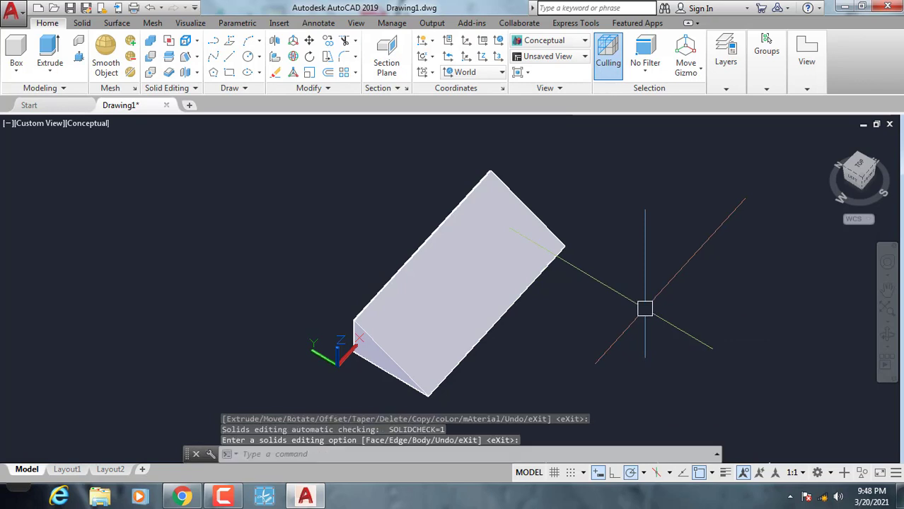
scroll(421, 343, up, 1)
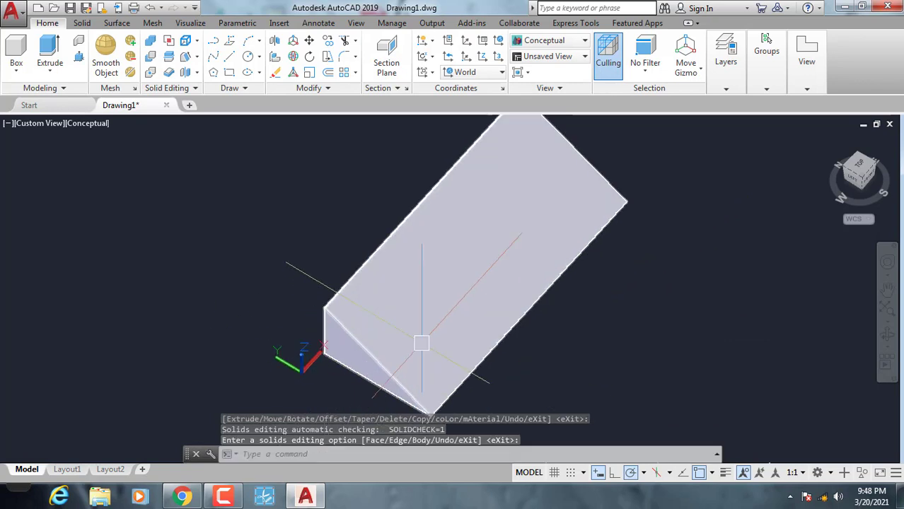
middle_drag(421, 343, 405, 331)
key(Escape)
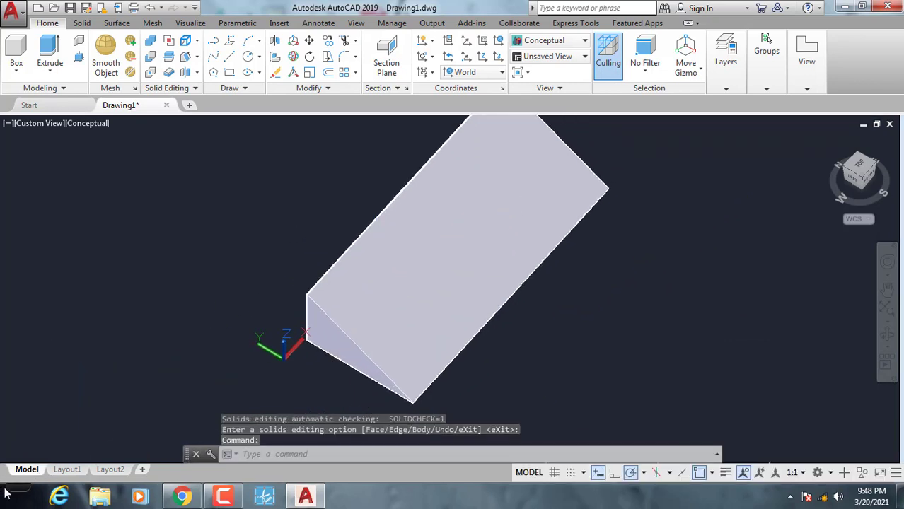
- Review the 90-60= 30 calculation in the Notepad note and move the window aside
click(10, 493)
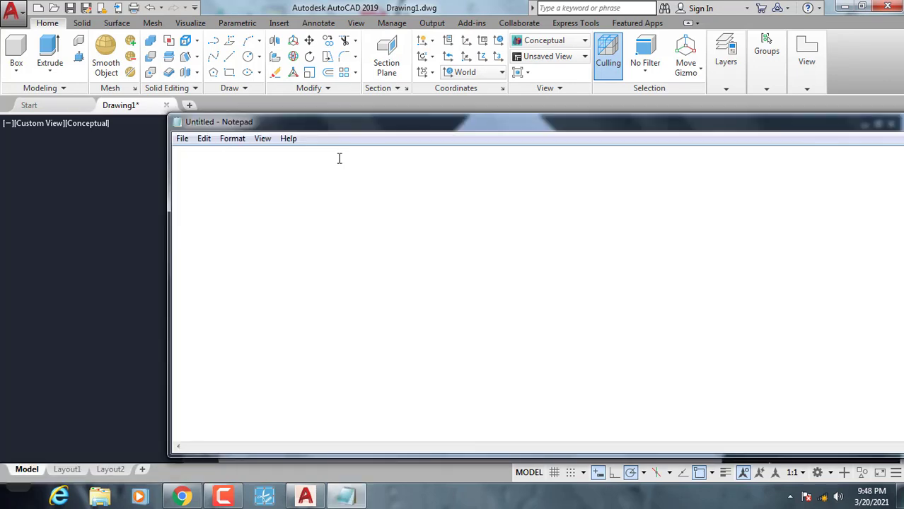
mouse_move(365, 125)
mouse_down()
mouse_move(469, 139)
mouse_move(409, 143)
mouse_up()
click(229, 163)
text(90-60= 30)
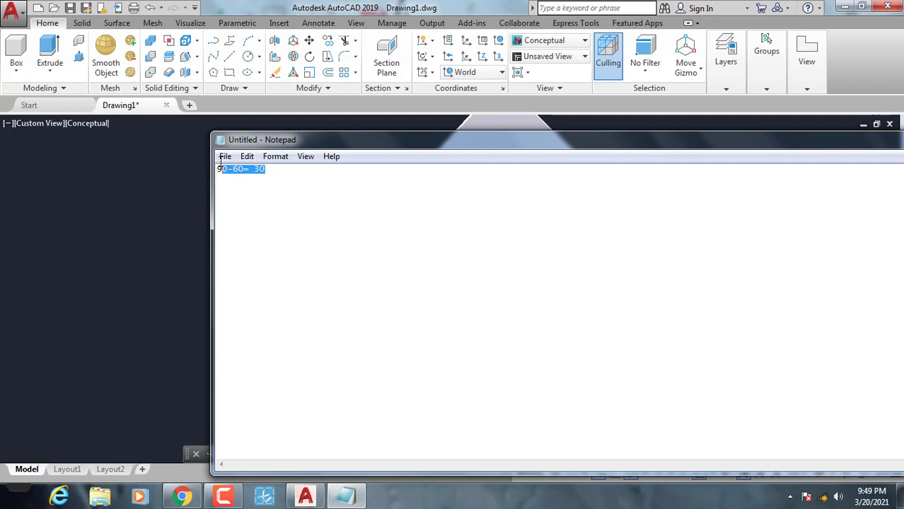
click(279, 177)
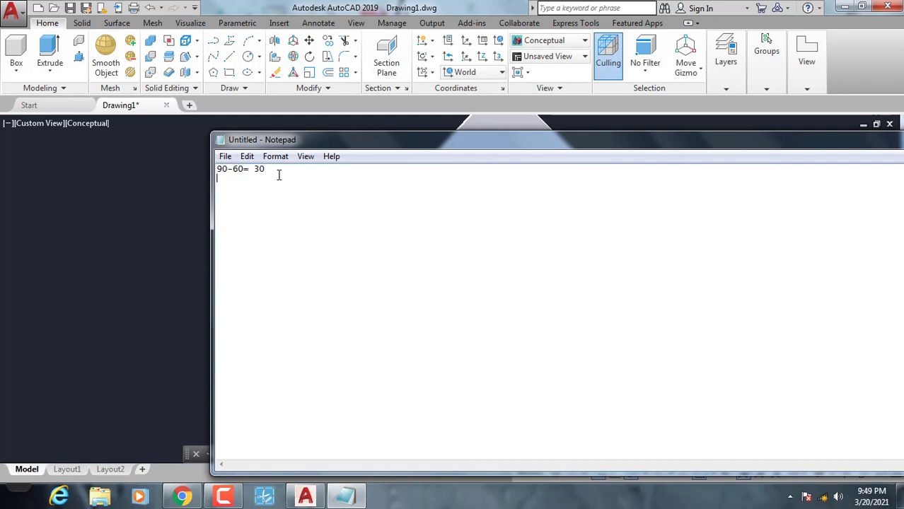
drag(278, 173, 220, 172)
click(232, 183)
drag(748, 145, 651, 156)
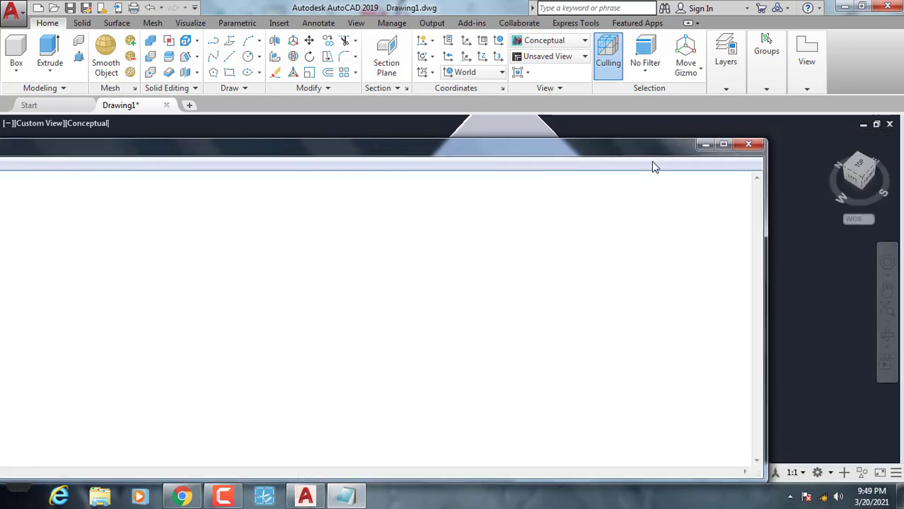
- Return to the drawing and orbit the wedge to show its sloped end
click(702, 147)
middle_drag(418, 280, 468, 250)
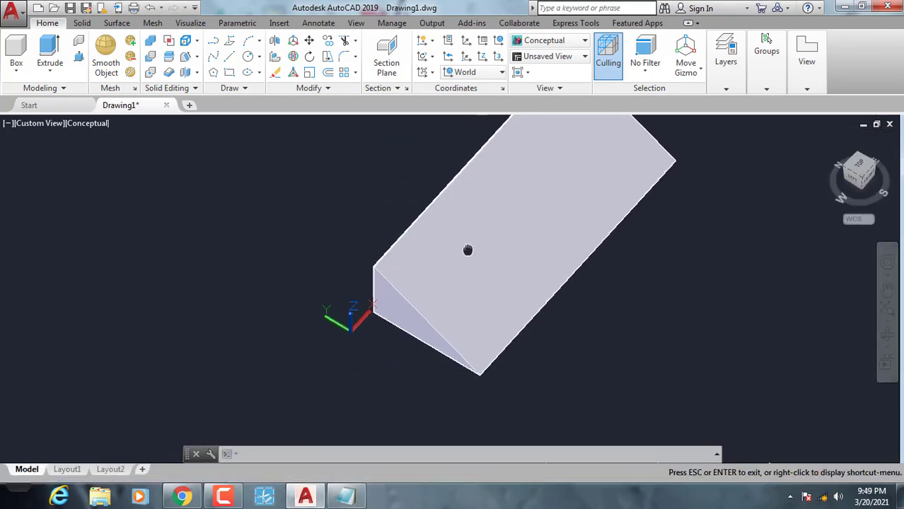
mouse_move(325, 286)
shift+middle_down()
mouse_move(419, 268)
mouse_move(458, 232)
shift+middle_up()
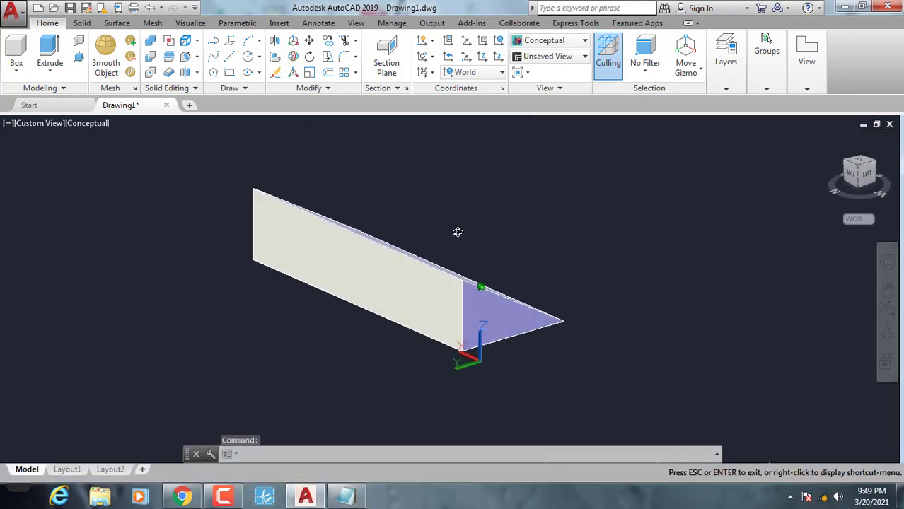
middle_drag(445, 289, 440, 246)
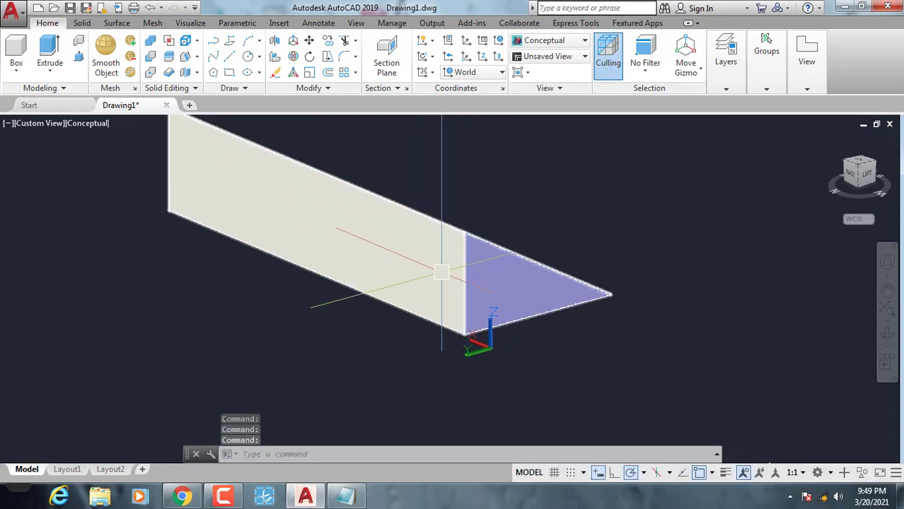
shift+middle_drag(401, 241, 438, 239)
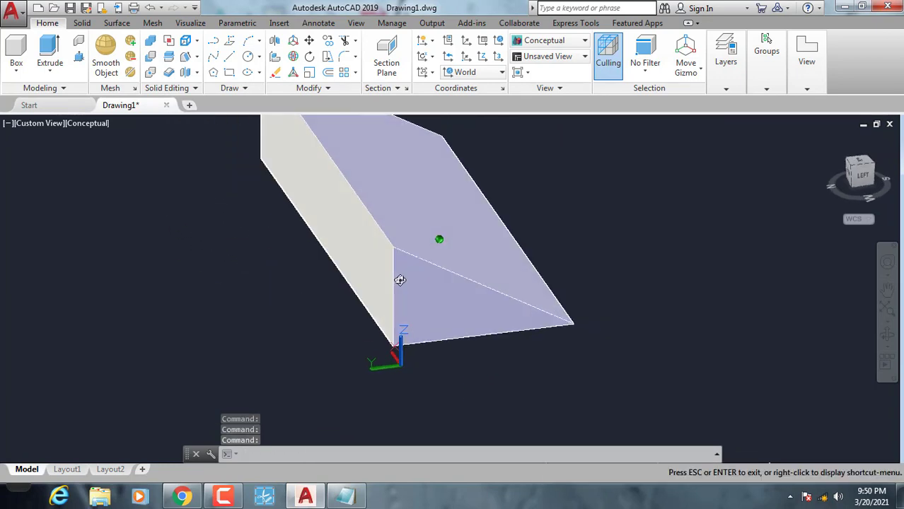
- Attempt a Taper Faces on the left face, which fails after entering 60 as the axis point
click(197, 56)
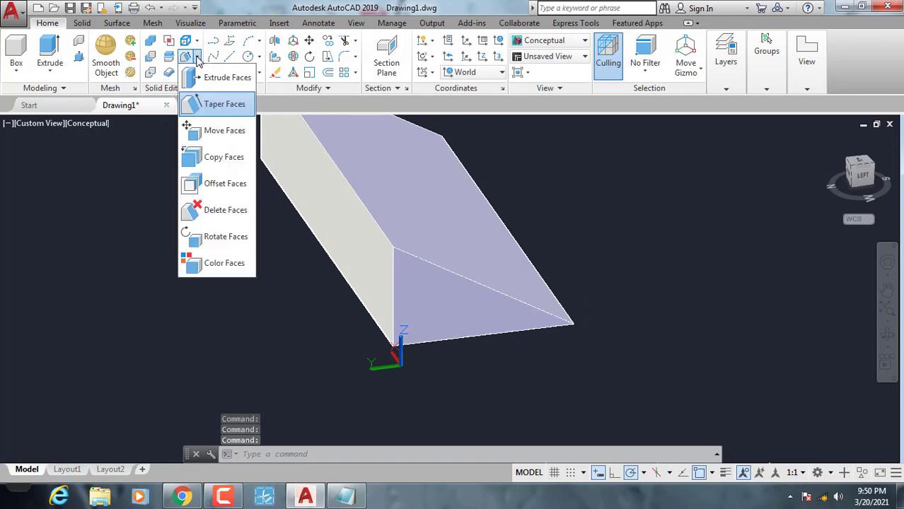
click(206, 108)
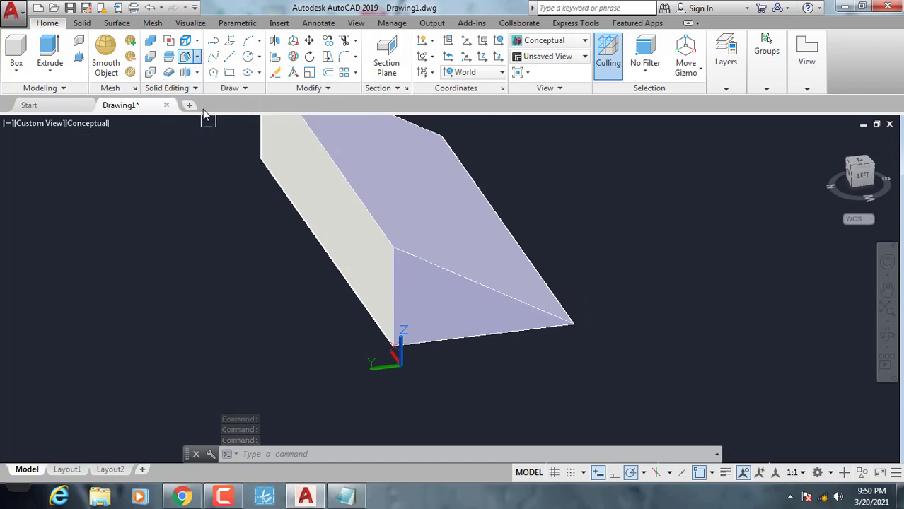
click(325, 199)
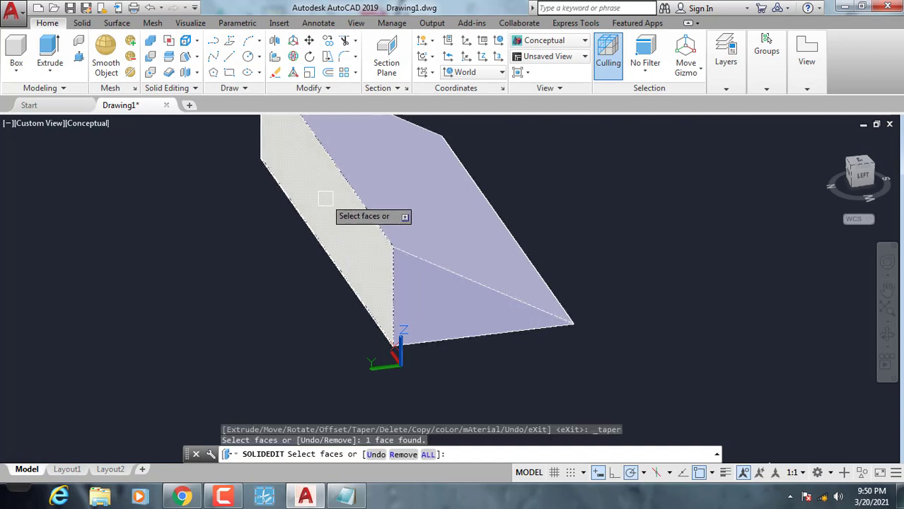
scroll(340, 247, up, 2)
middle_drag(356, 253, 359, 260)
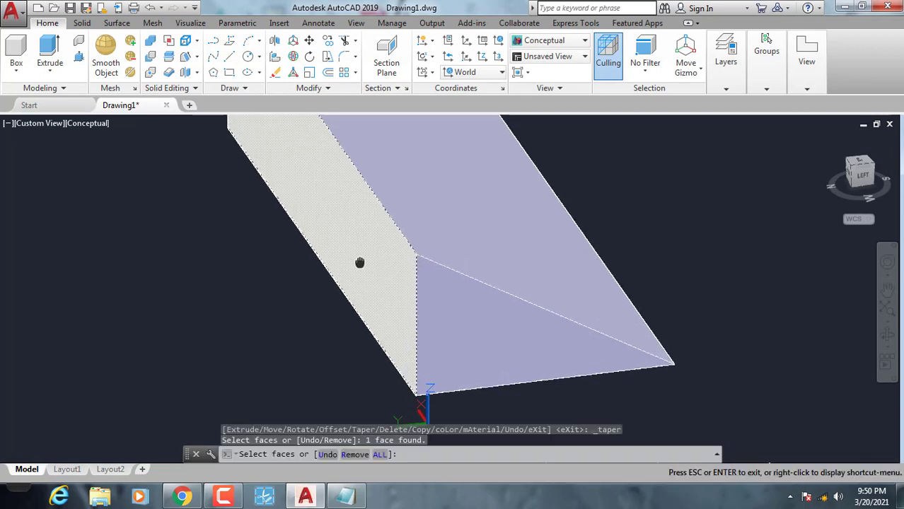
key(Return)
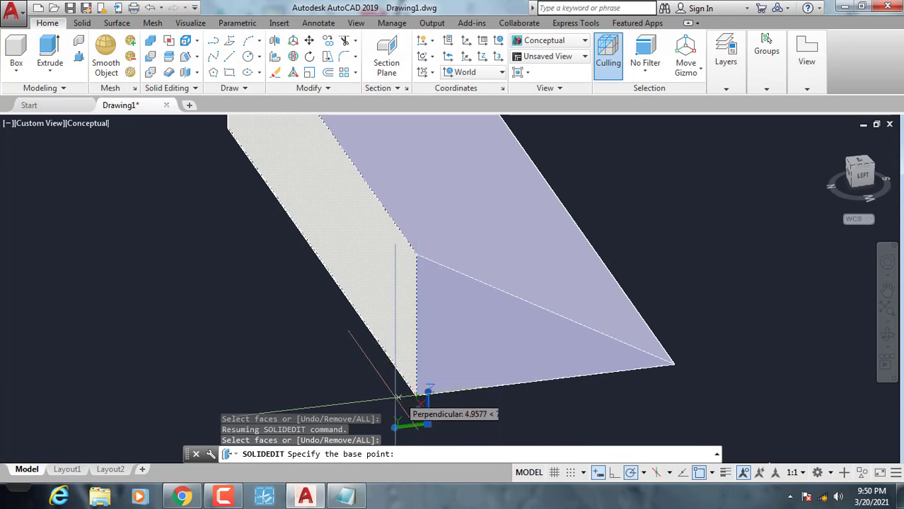
click(416, 253)
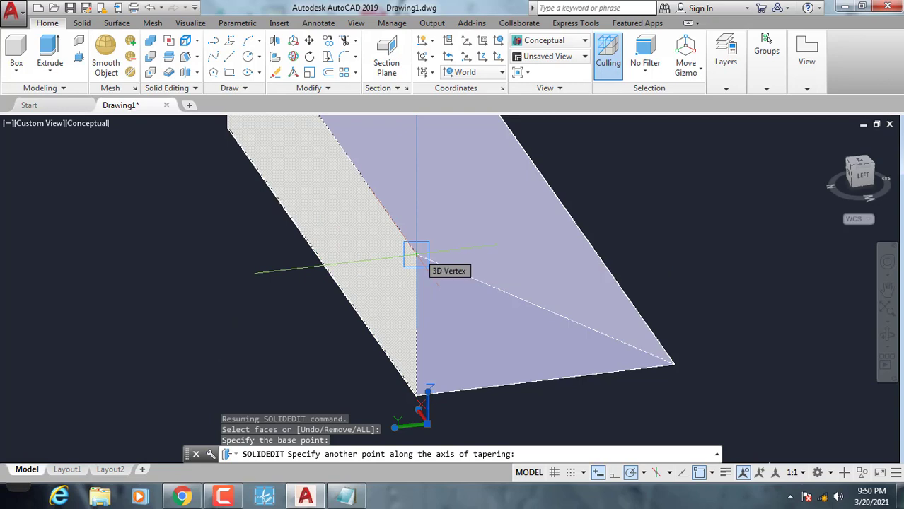
text(60)
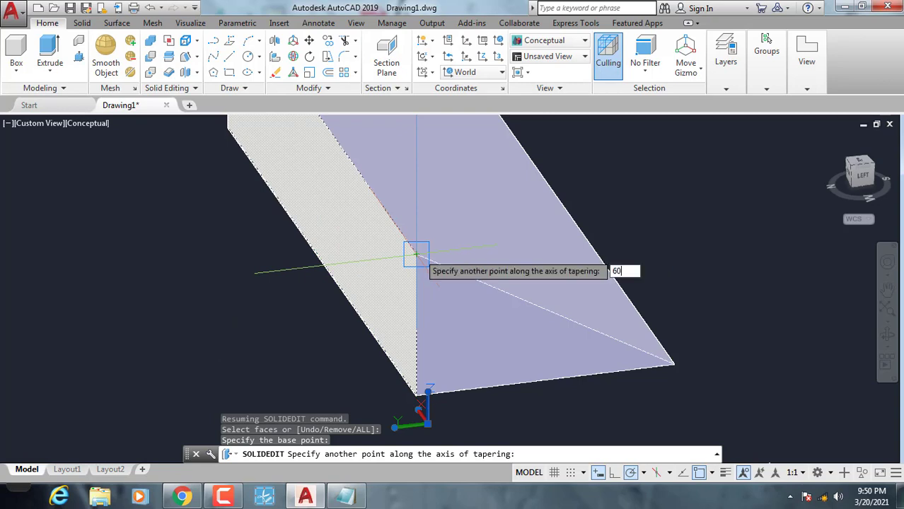
key(Return)
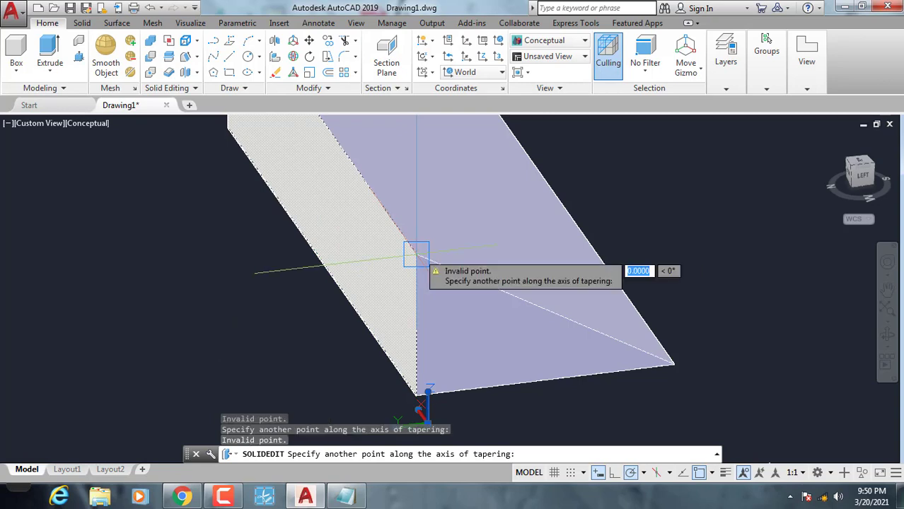
key(Escape)
- Cancel the leftover commands, briefly try UCS and Move on the solid, and abandon both
key(Escape)
scroll(419, 254, down, 3)
key(Escape)
key(Escape)
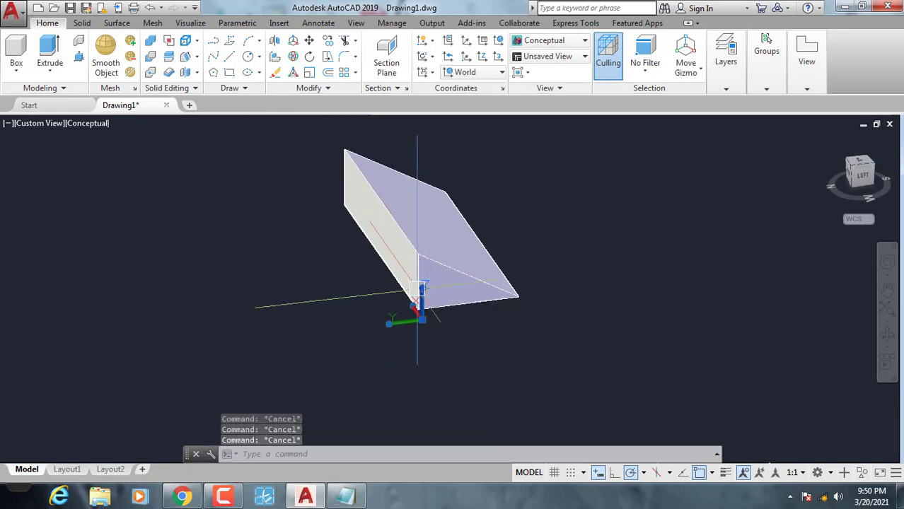
scroll(484, 327, up, 5)
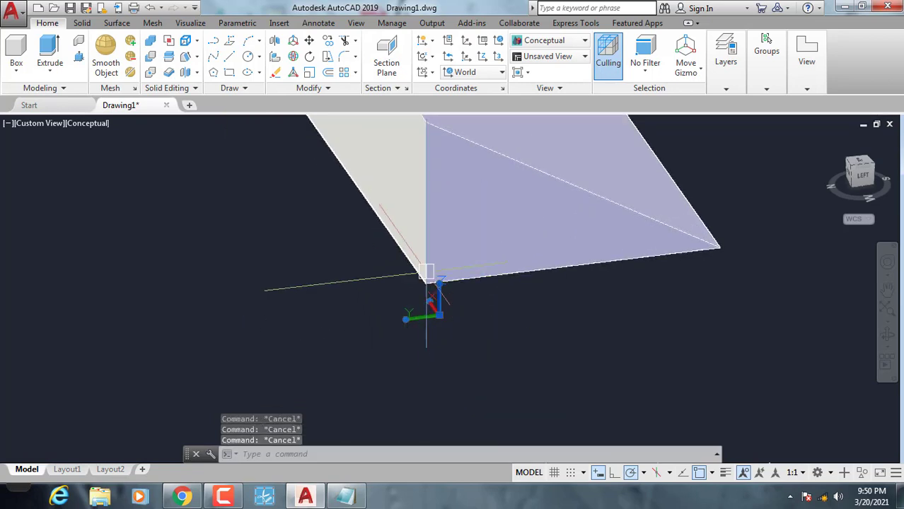
text(ucs)
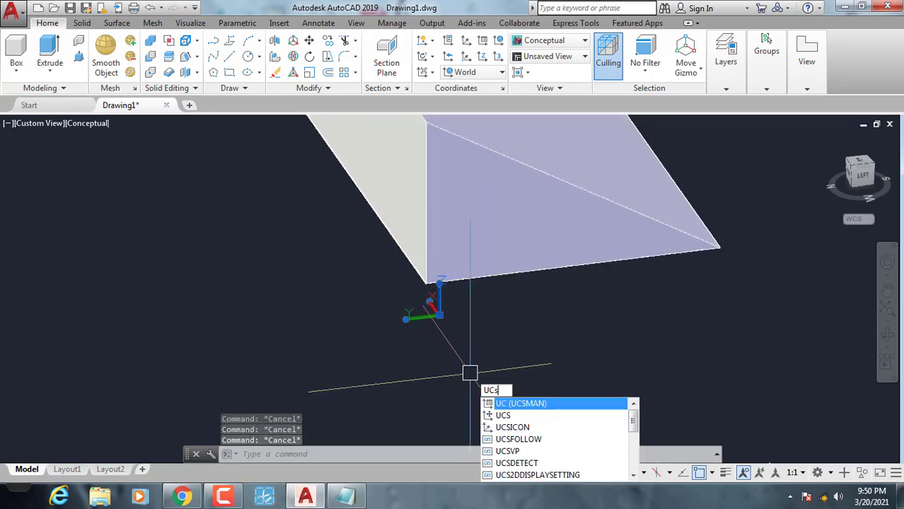
key(Return)
key(Escape)
scroll(469, 369, down, 4)
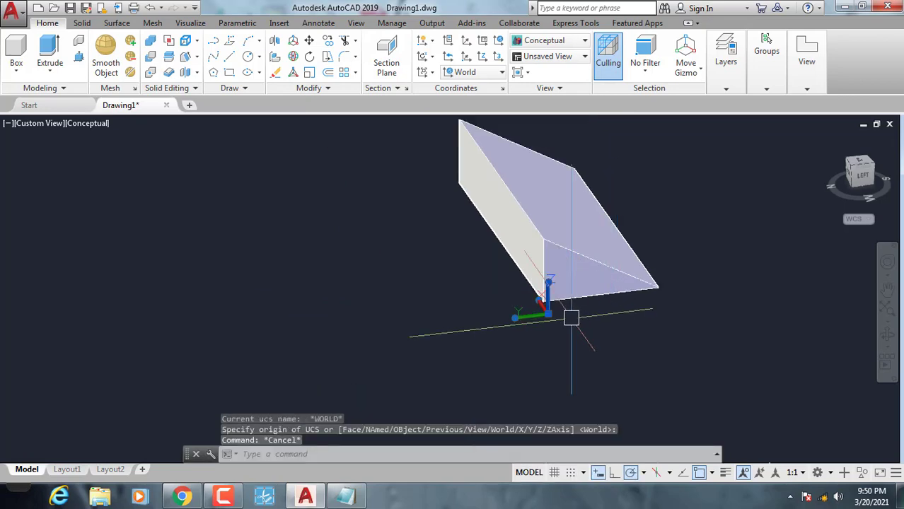
click(411, 270)
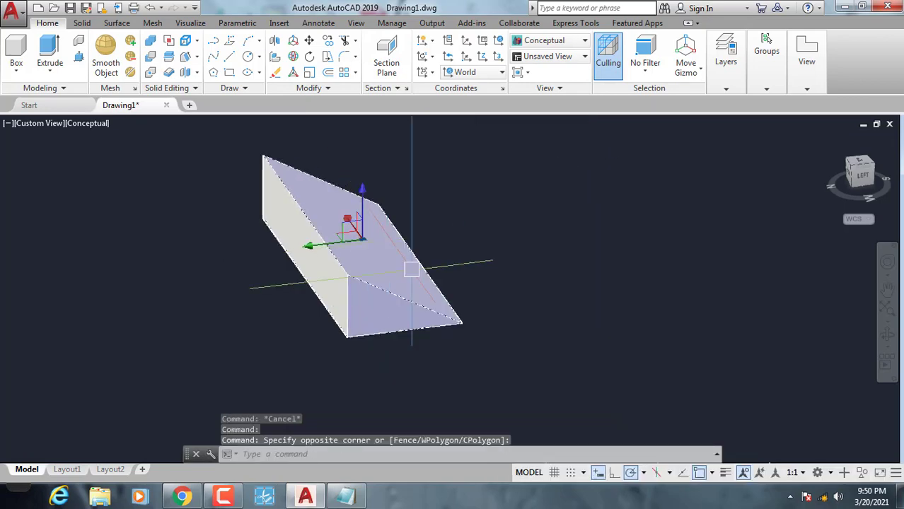
click(492, 391)
text(M)
key(Return)
click(480, 362)
key(Escape)
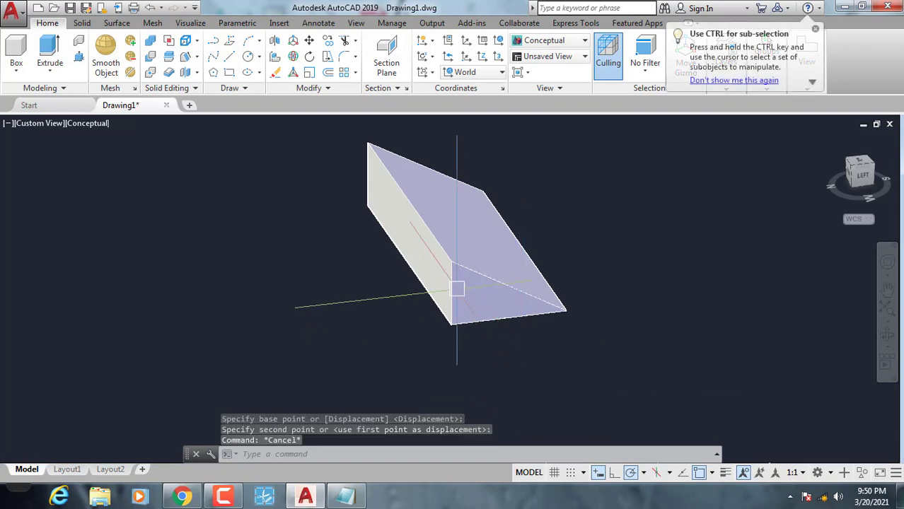
key(Escape)
scroll(340, 308, up, 2)
middle_drag(340, 308, 341, 271)
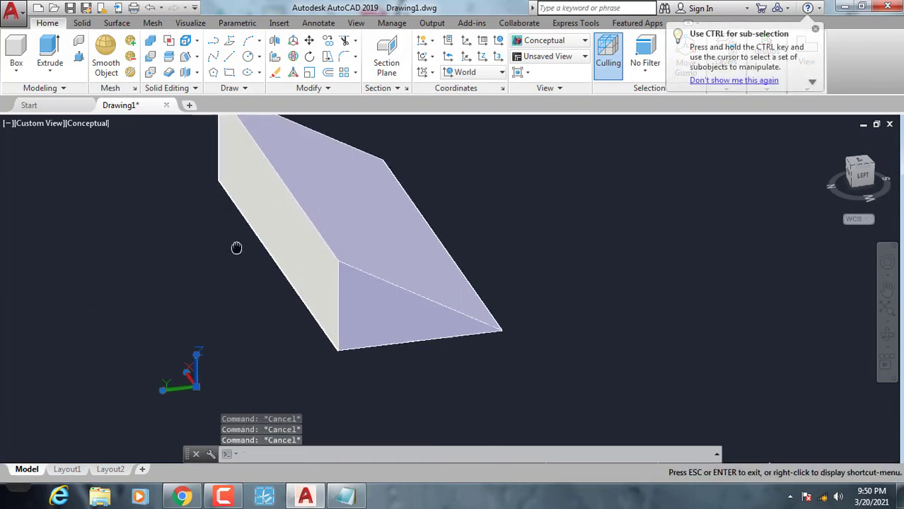
- Taper the left face 60° about a vertical axis from its bottom vertex upward
click(197, 56)
click(202, 105)
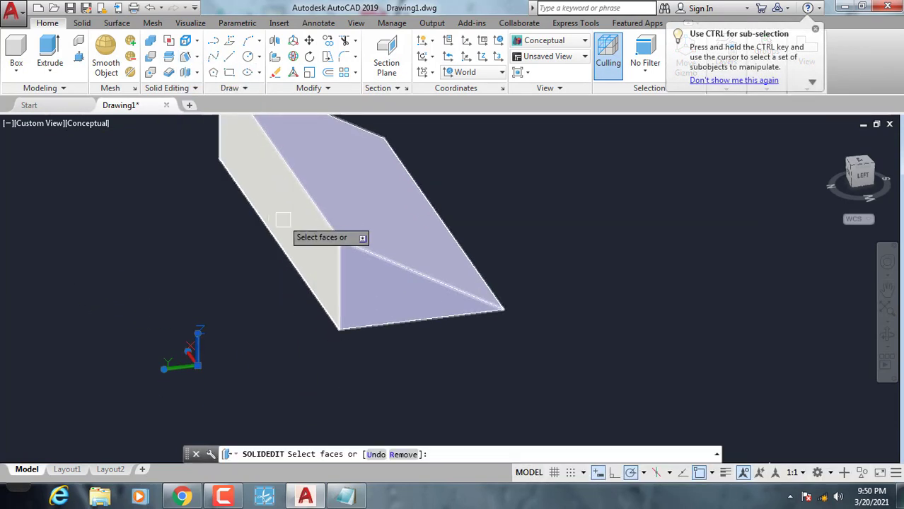
click(281, 206)
key(Return)
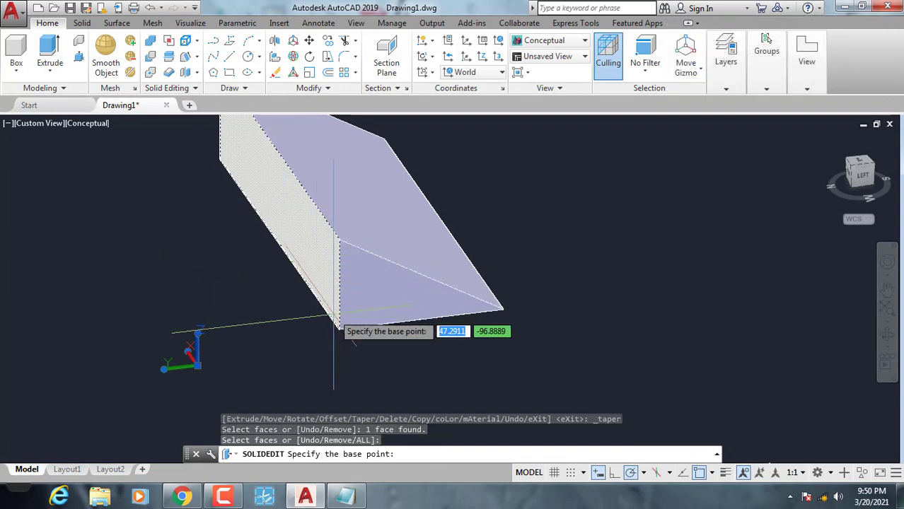
click(339, 327)
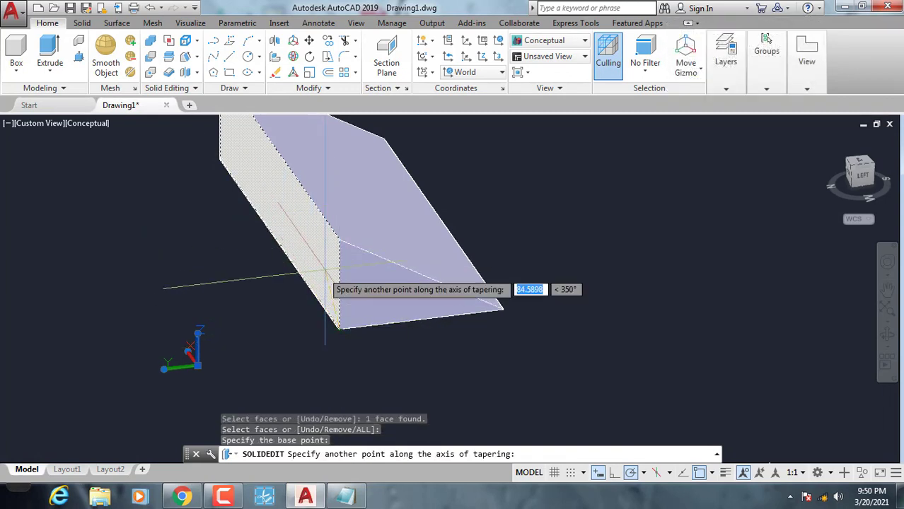
click(339, 241)
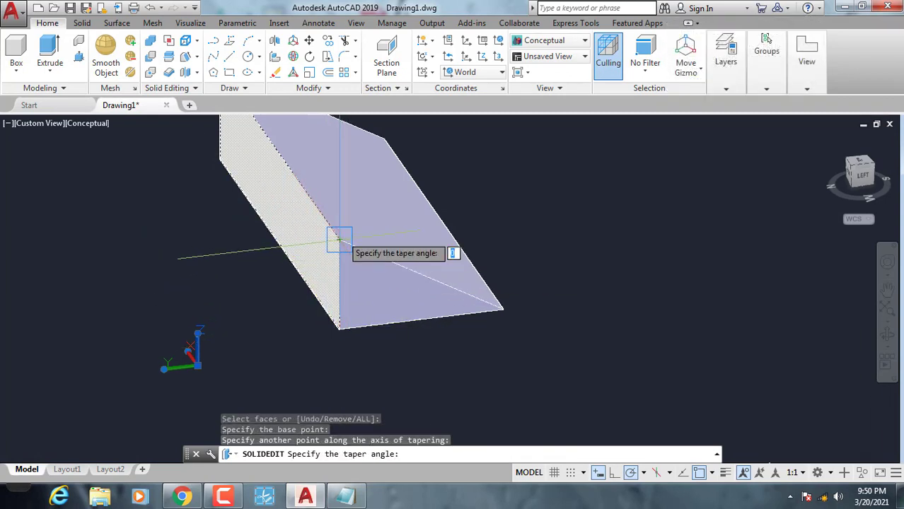
text(60)
key(Return)
key(Return)
key(Return)
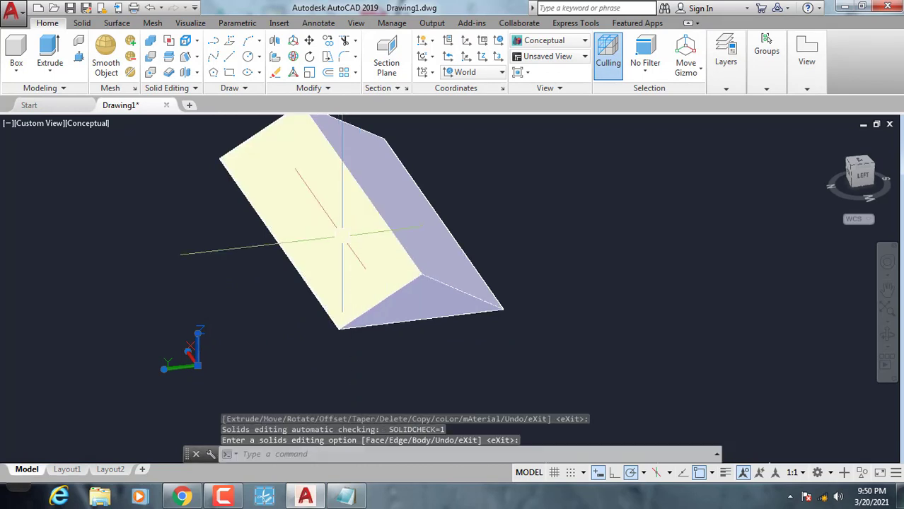
- Orbit the prism, then switch the viewport to the Left preset view
click(887, 336)
mouse_move(442, 317)
mouse_down()
mouse_move(394, 286)
mouse_move(422, 259)
mouse_move(413, 222)
mouse_move(401, 293)
mouse_move(448, 294)
mouse_move(369, 293)
mouse_up()
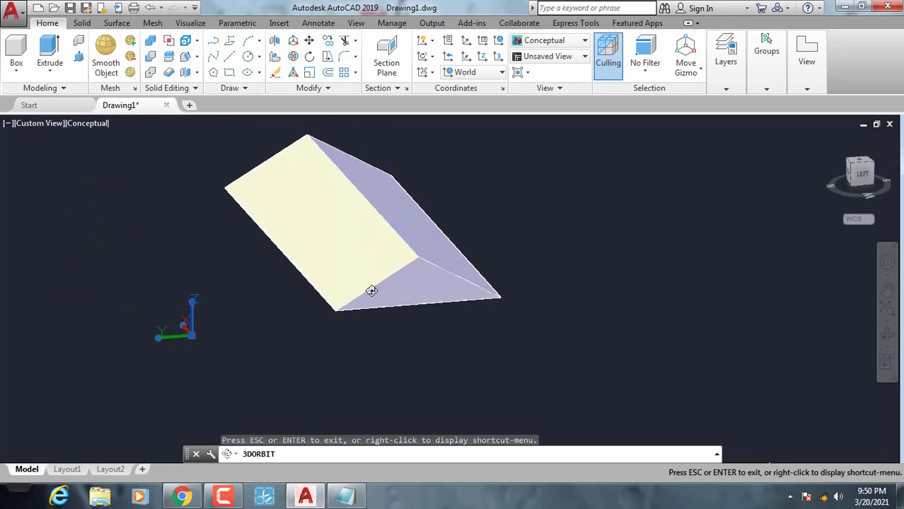
scroll(365, 294, up, 2)
scroll(363, 295, up, 2)
key(Escape)
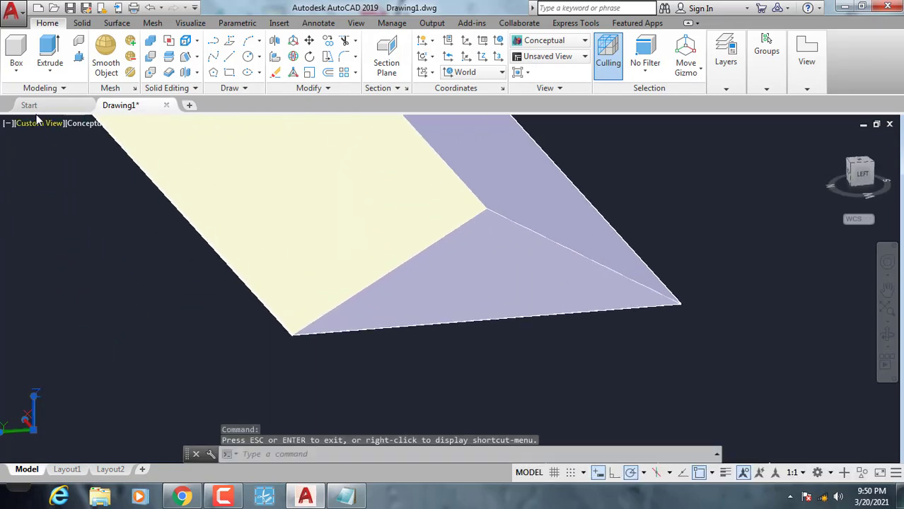
click(31, 123)
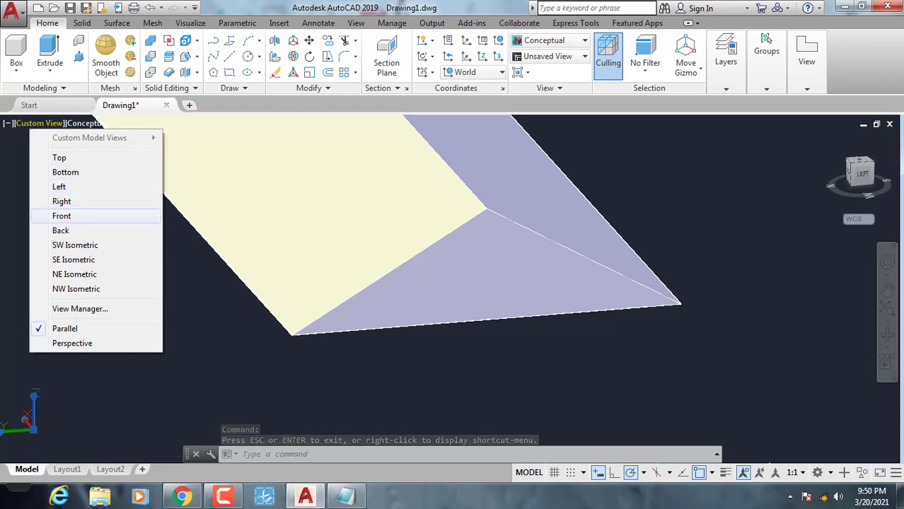
click(63, 216)
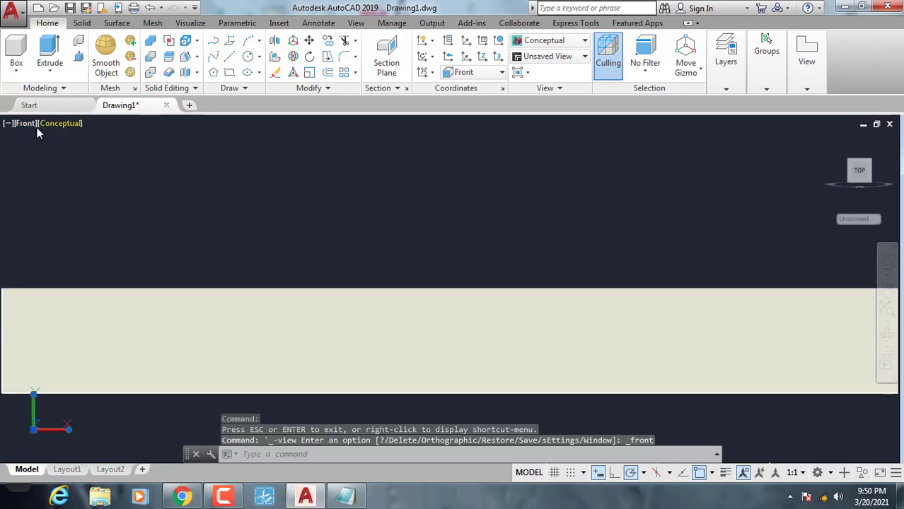
click(25, 123)
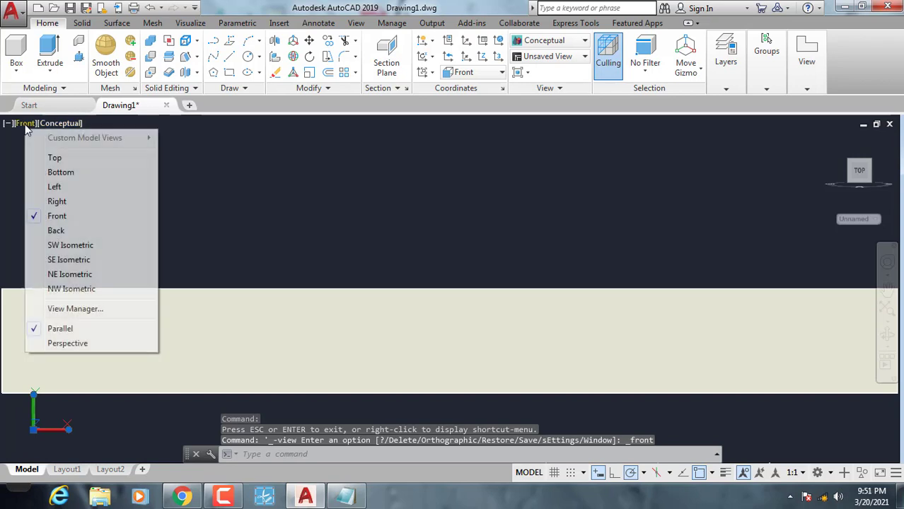
click(55, 187)
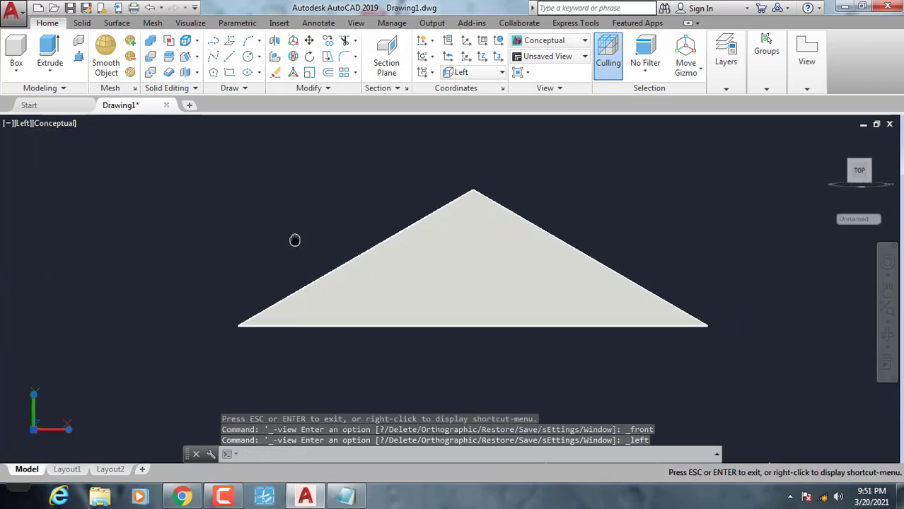
click(53, 123)
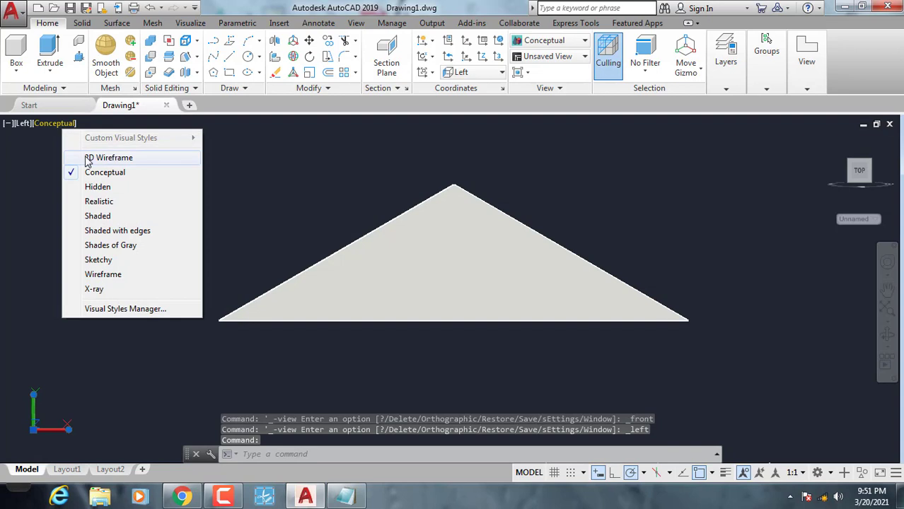
- Show the triangular profile in 2D Wireframe with nothing selected
key(Escape)
scroll(218, 313, up, 3)
scroll(265, 315, up, 3)
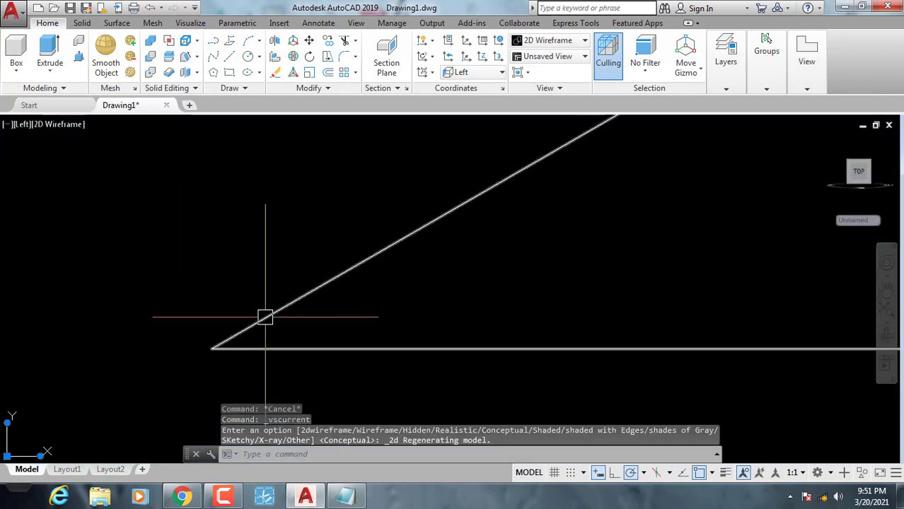
key(Escape)
scroll(187, 313, down, 1)
scroll(147, 301, down, 1)
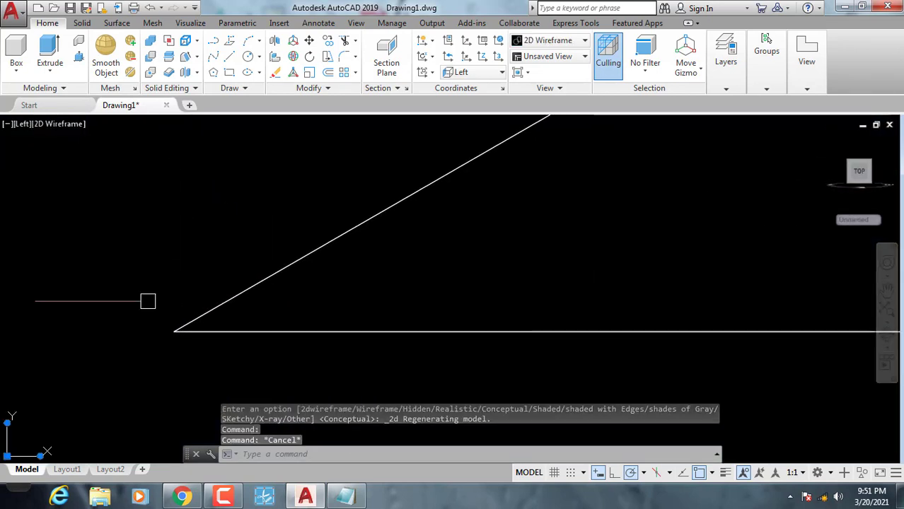
- Add a 30° angular dimension between the triangle's base and its sloped side
click(319, 22)
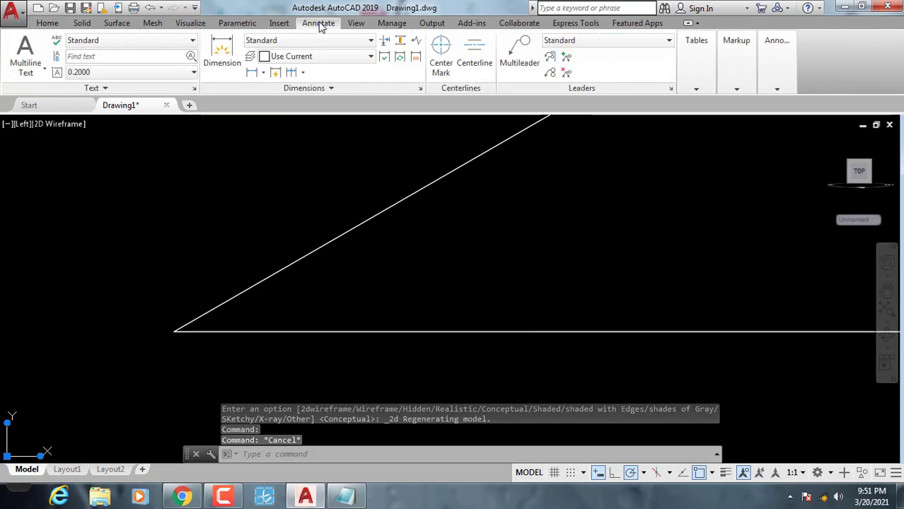
click(263, 73)
click(260, 150)
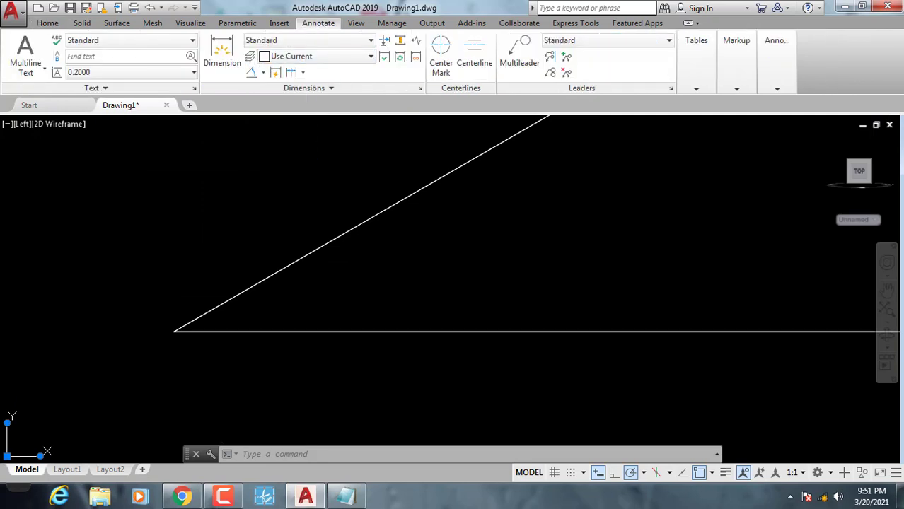
click(244, 330)
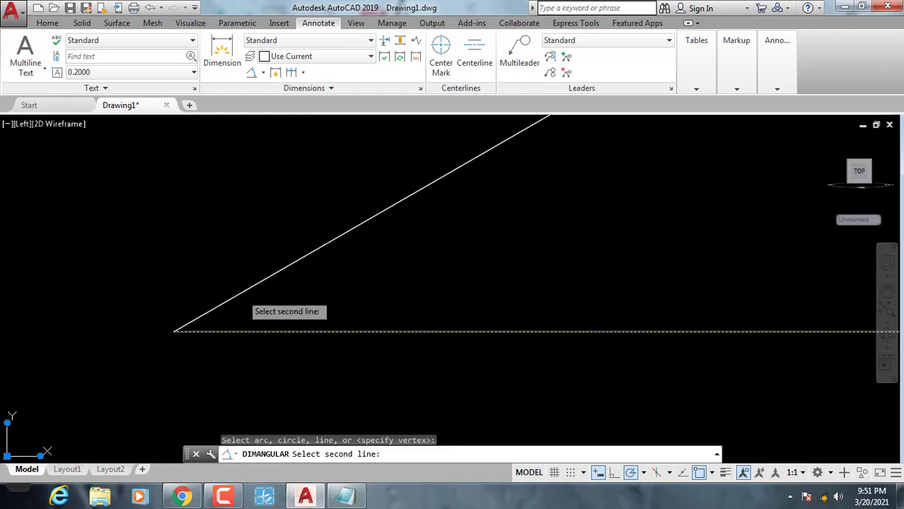
click(241, 300)
click(357, 269)
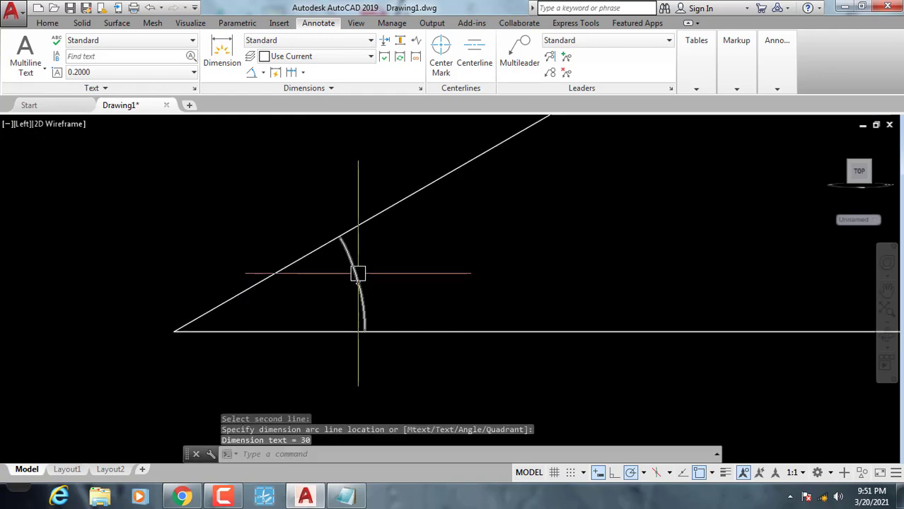
scroll(365, 270, up, 3)
scroll(360, 262, up, 2)
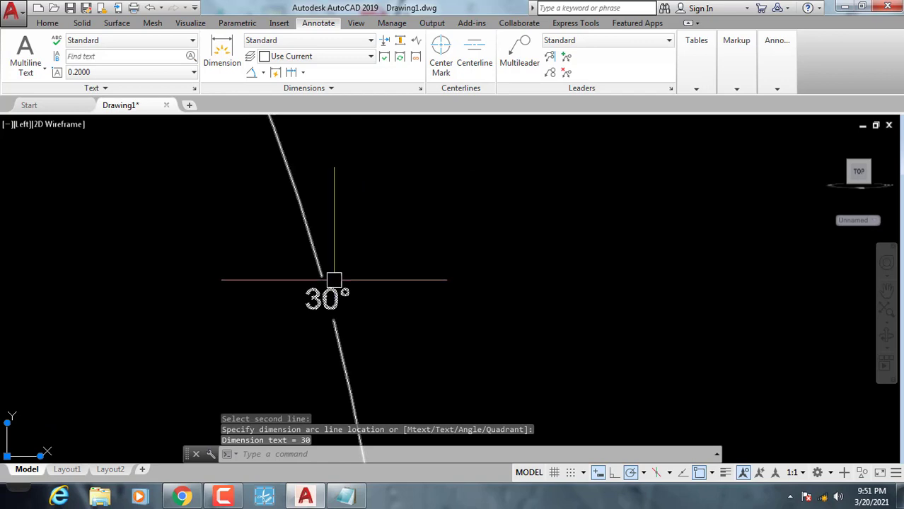
scroll(299, 255, down, 3)
scroll(307, 260, down, 2)
scroll(234, 282, up, 3)
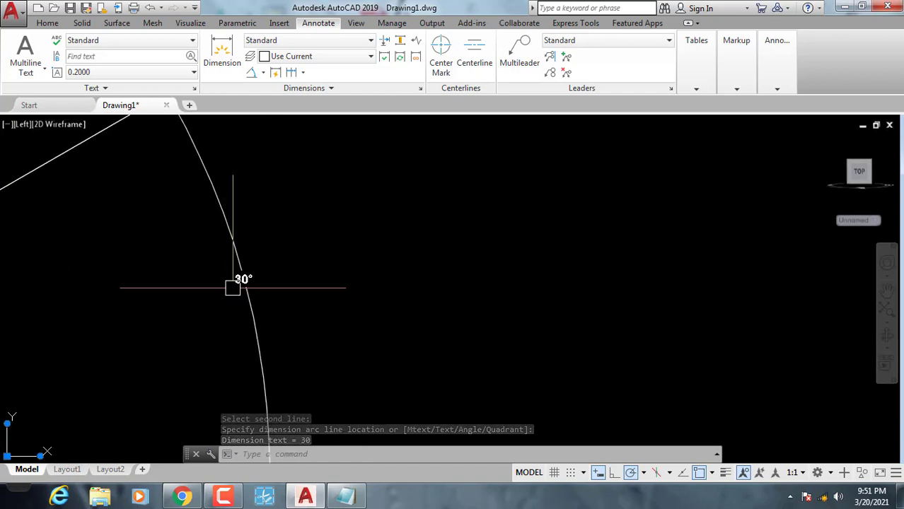
scroll(234, 282, up, 2)
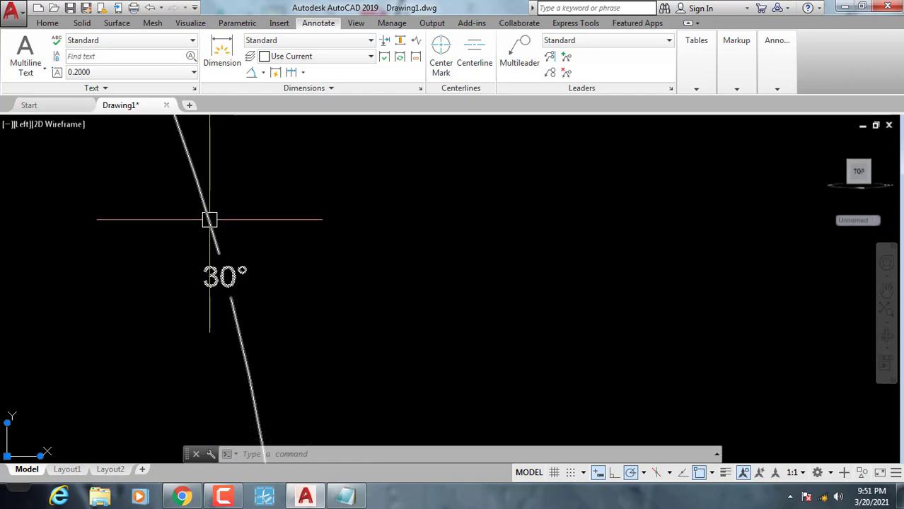
click(356, 499)
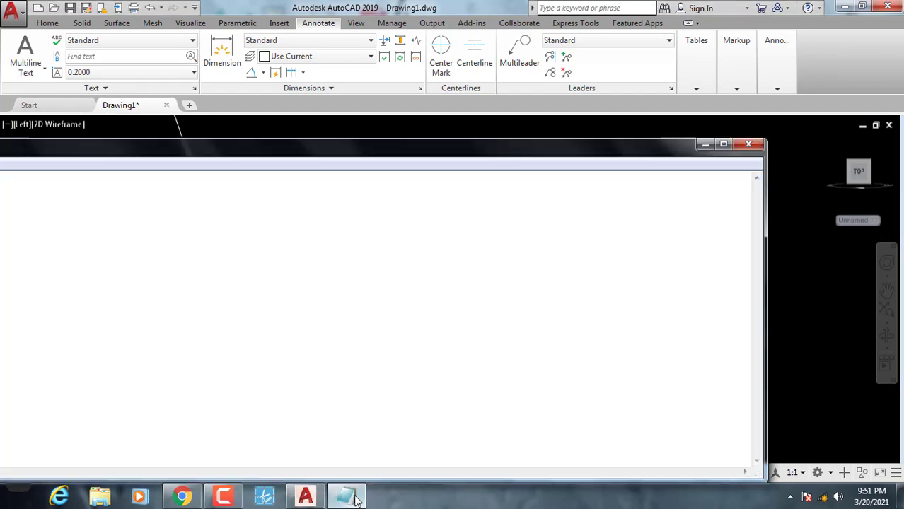
drag(238, 158, 584, 152)
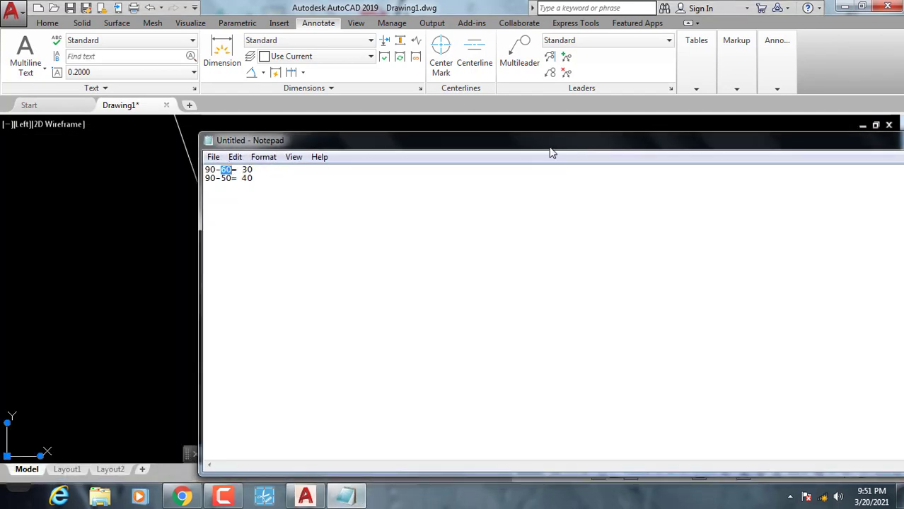
drag(399, 147, 395, 22)
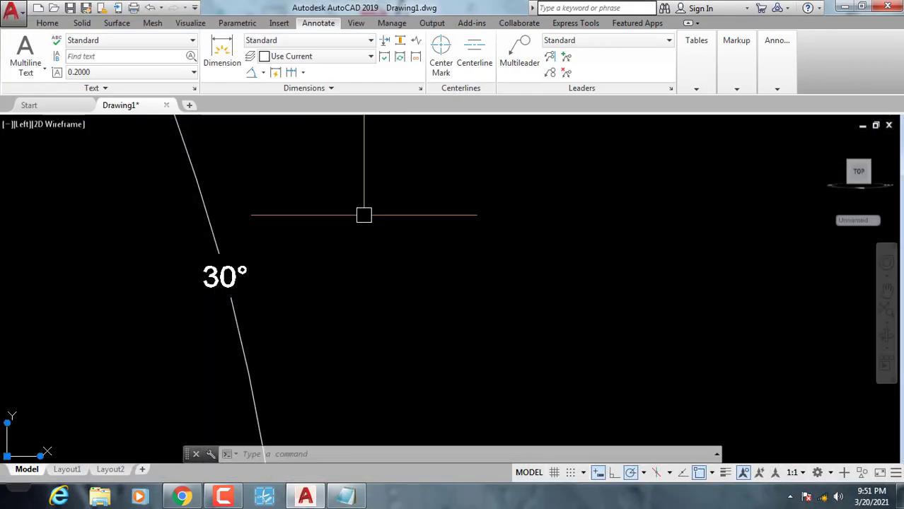
scroll(362, 211, down, 5)
- Erase the 30° angle dimension with the E command
scroll(346, 224, down, 2)
double_click(336, 240)
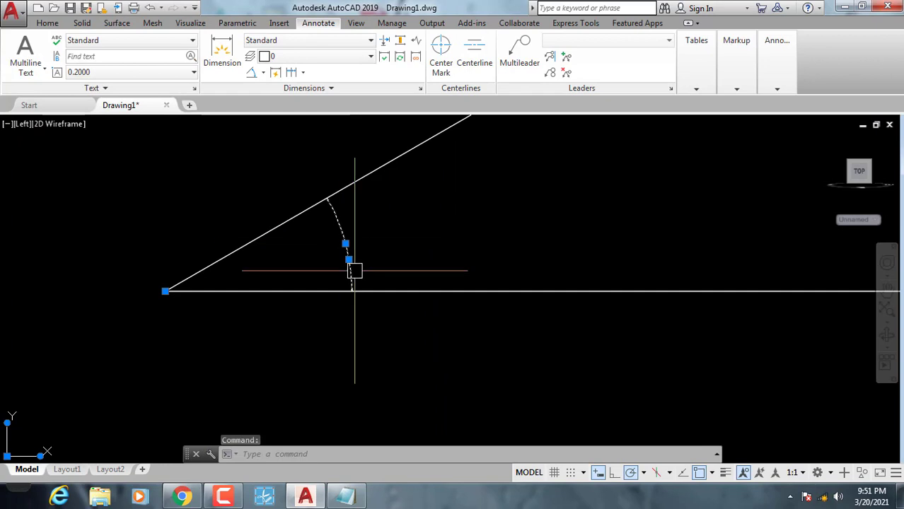
text(e)
key(Return)
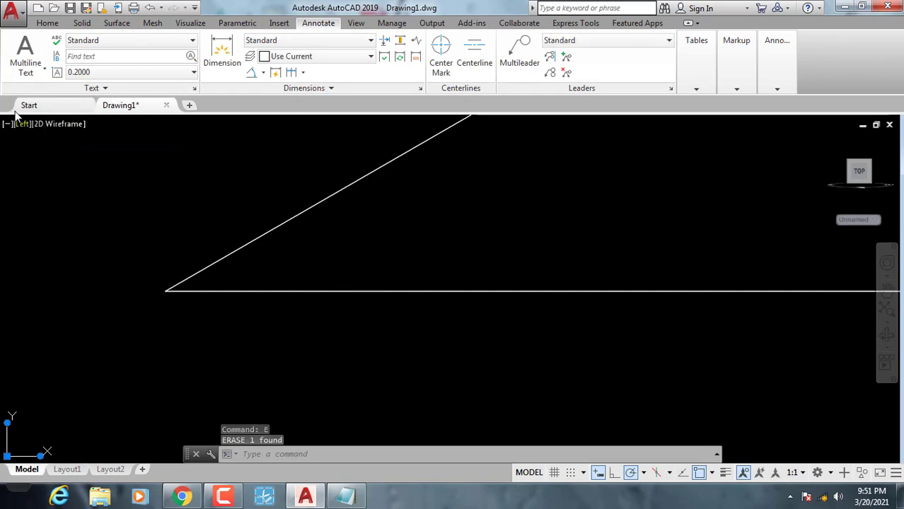
- Switch to the SW Isometric view and return to the Home tab
click(23, 124)
click(80, 243)
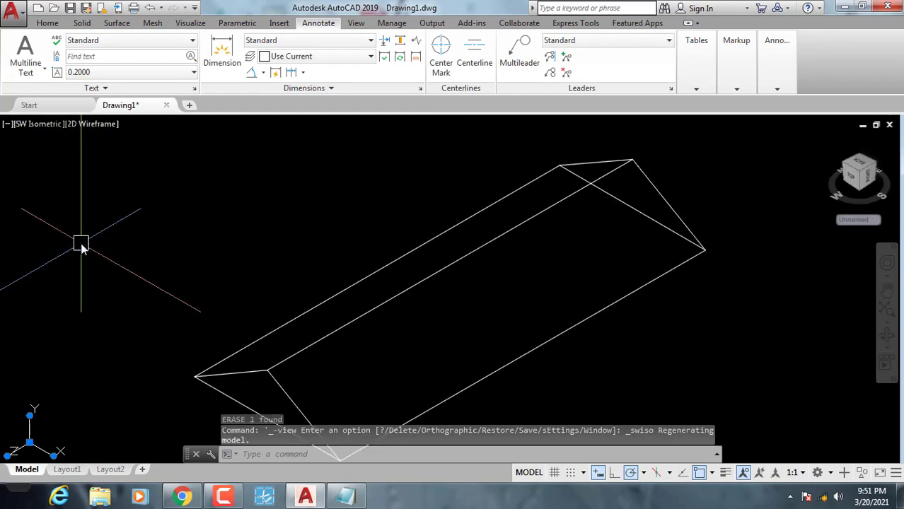
scroll(318, 290, up, 2)
scroll(297, 322, up, 1)
scroll(247, 332, down, 4)
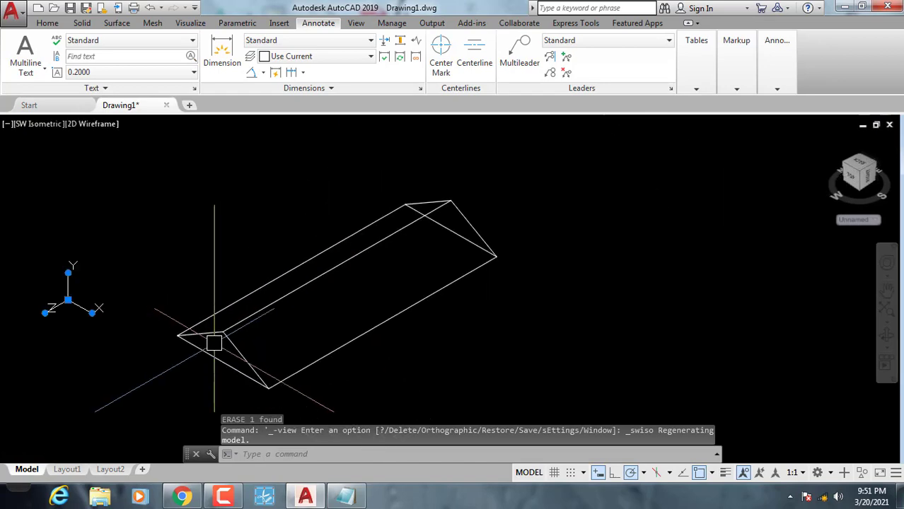
scroll(216, 340, down, 1)
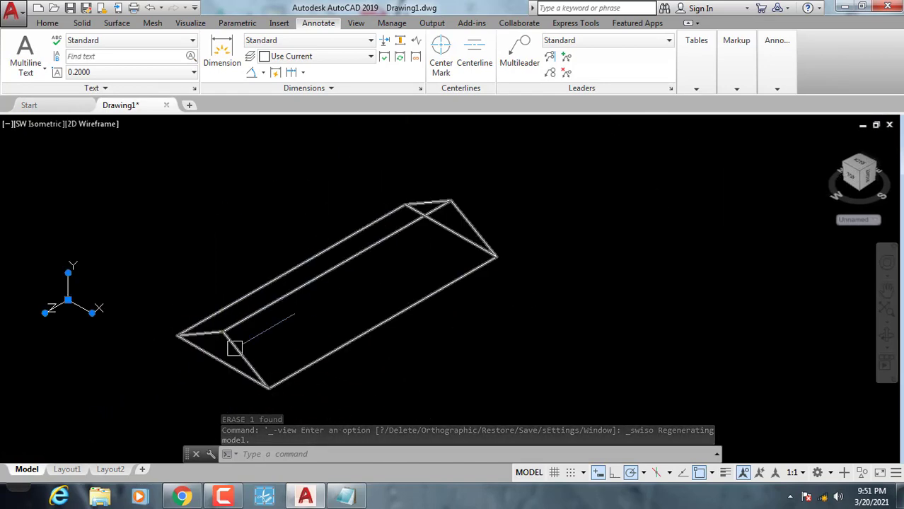
scroll(283, 300, up, 4)
scroll(290, 297, down, 1)
scroll(272, 301, down, 1)
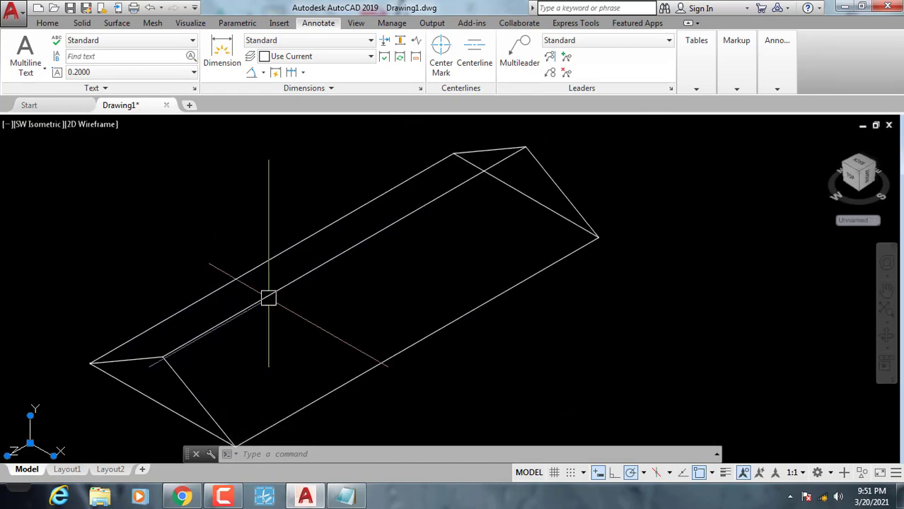
scroll(264, 295, down, 1)
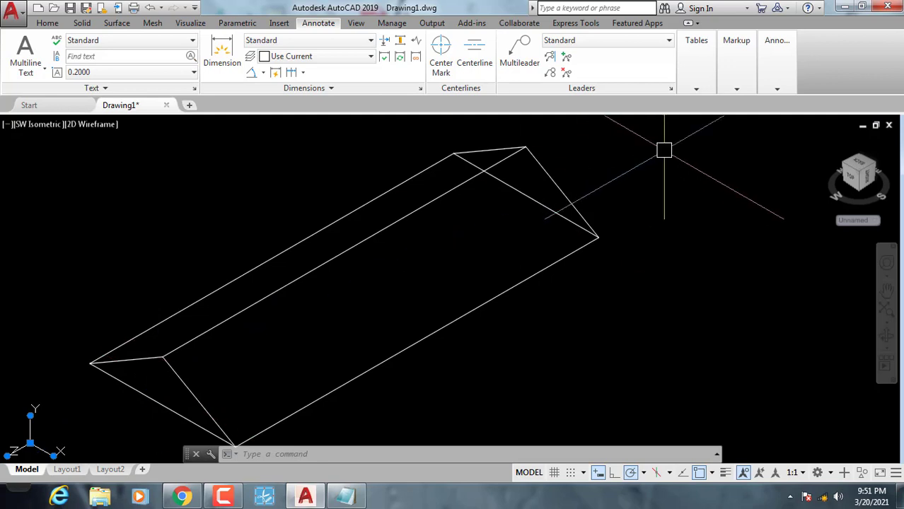
click(46, 23)
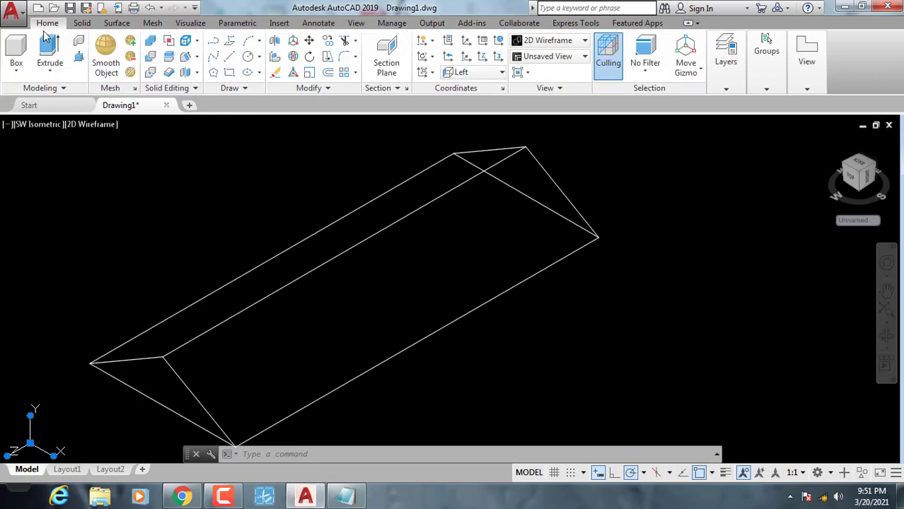
- Taper the prism's triangular end face by 60 degrees about a vertical axis through its vertex
click(198, 58)
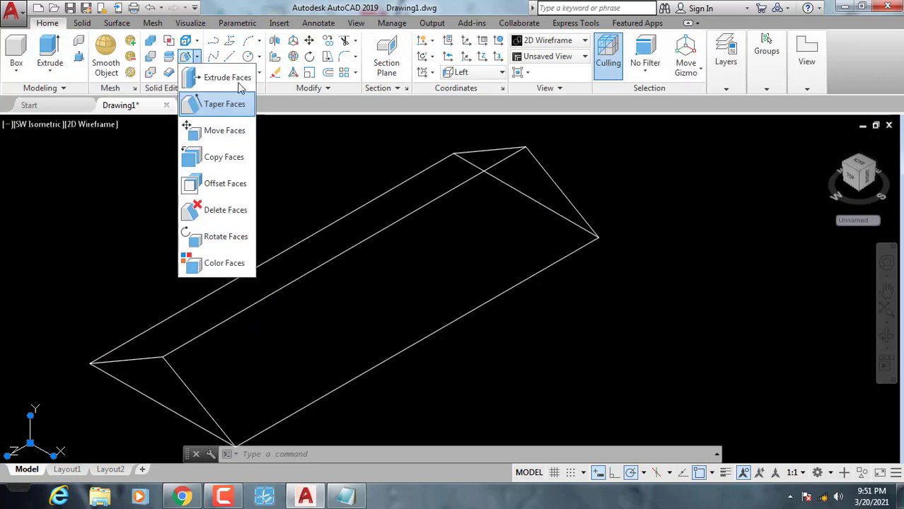
click(210, 107)
scroll(187, 268, up, 2)
scroll(200, 305, up, 2)
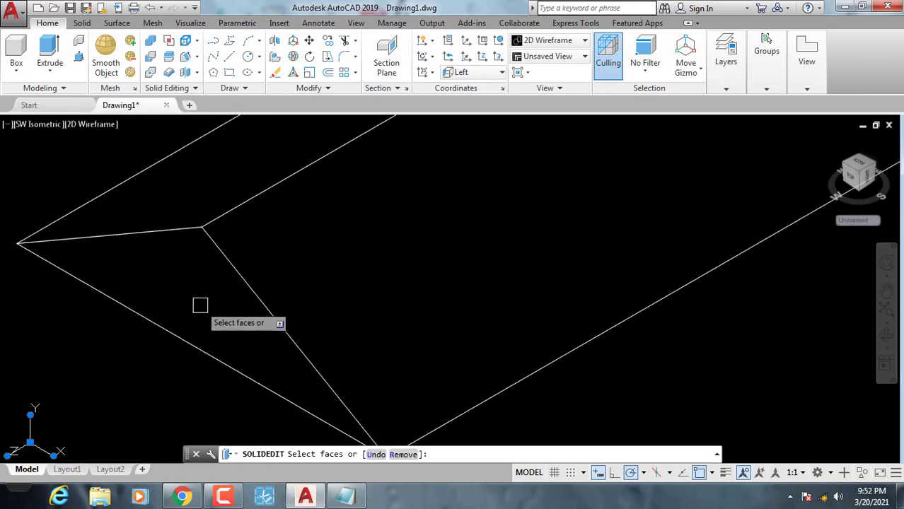
click(188, 298)
key(Return)
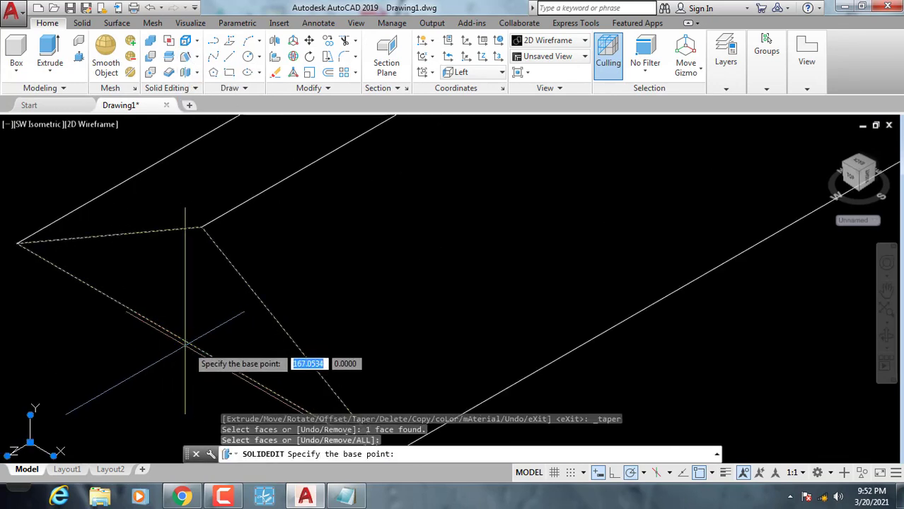
click(201, 350)
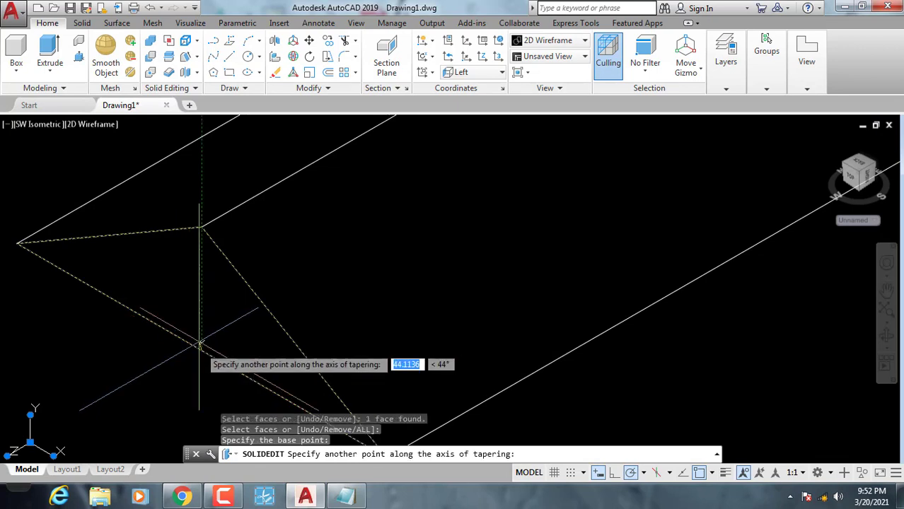
click(201, 228)
text(60)
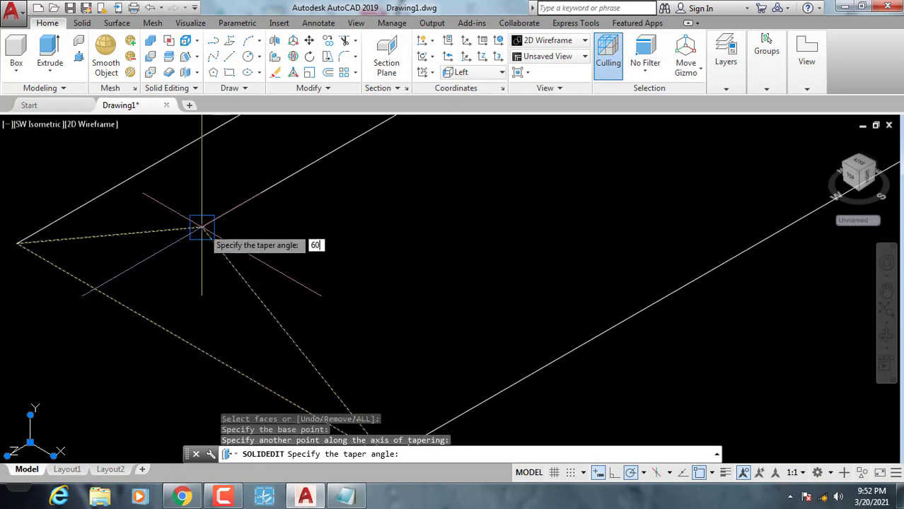
key(Return)
key(Return)
key(Return)
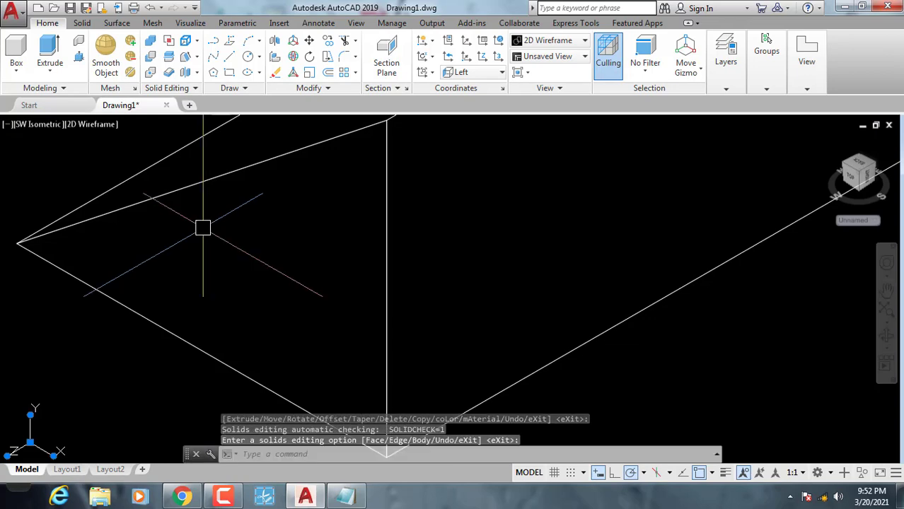
scroll(284, 226, down, 3)
scroll(308, 258, down, 2)
scroll(405, 161, up, 5)
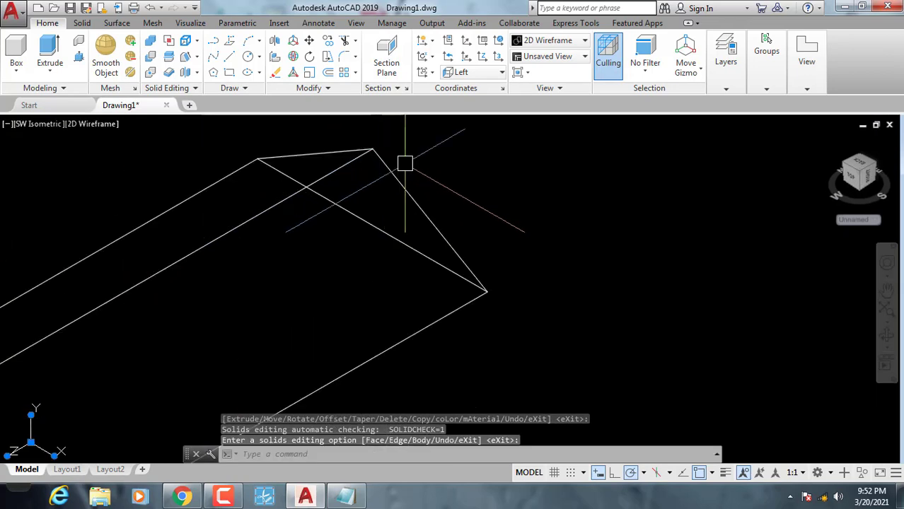
- Orbit to the opposite end and taper that triangular face by 60 degrees as well
mouse_move(500, 205)
shift+middle_down()
mouse_move(454, 220)
mouse_move(368, 190)
mouse_move(342, 242)
mouse_move(358, 342)
mouse_move(258, 118)
shift+middle_up()
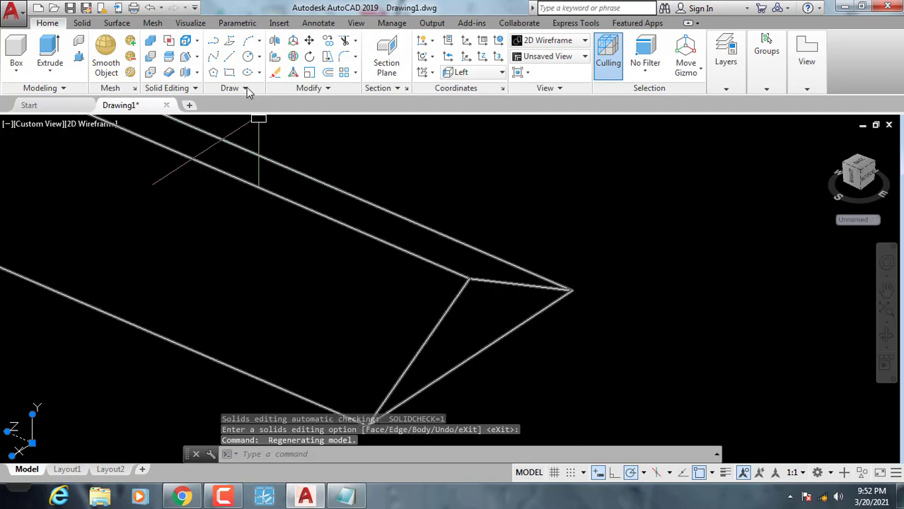
click(185, 58)
click(465, 293)
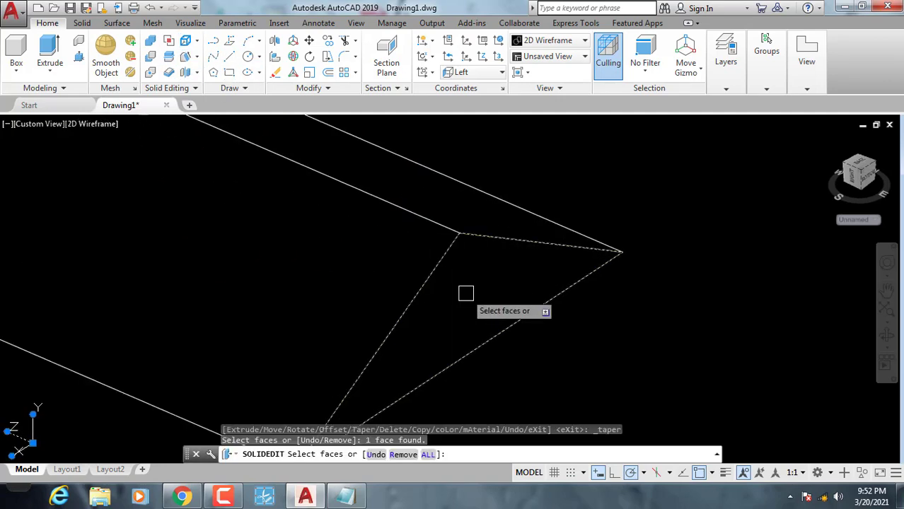
key(Return)
shift+middle_drag(488, 311, 485, 327)
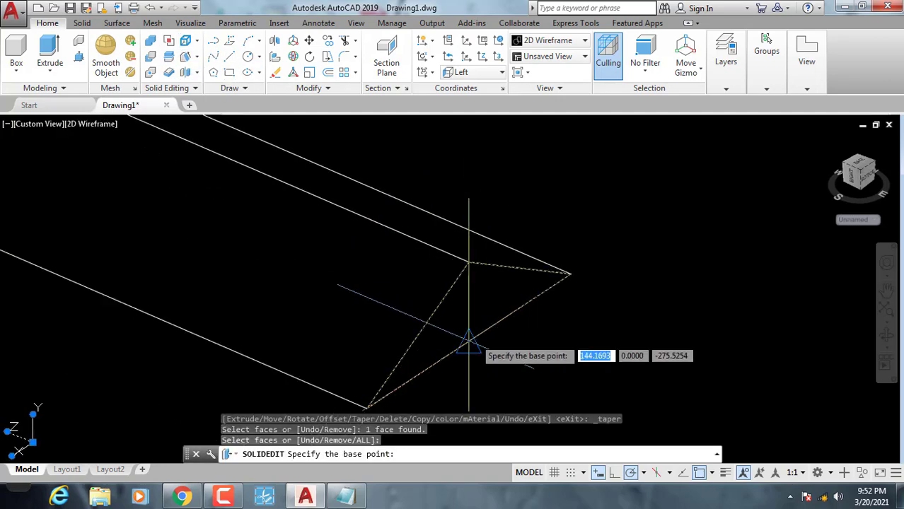
click(468, 345)
click(468, 263)
text(60)
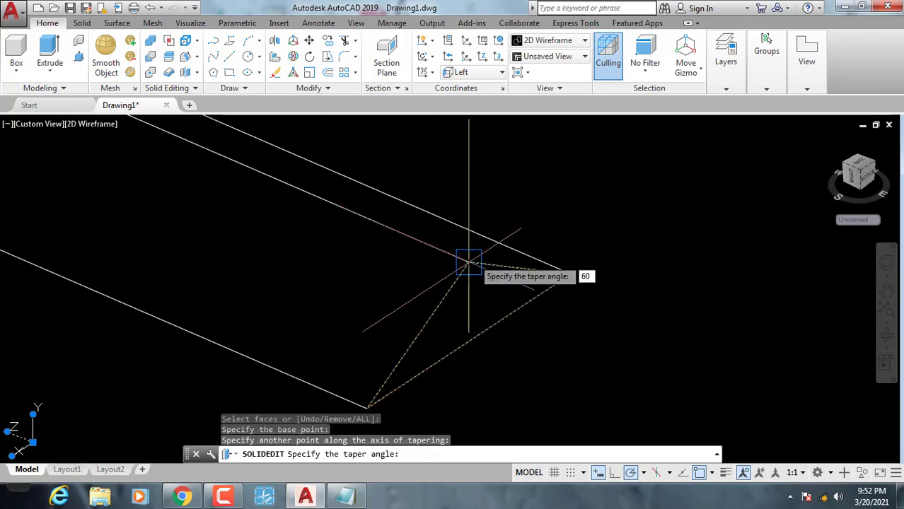
key(Return)
key(Return)
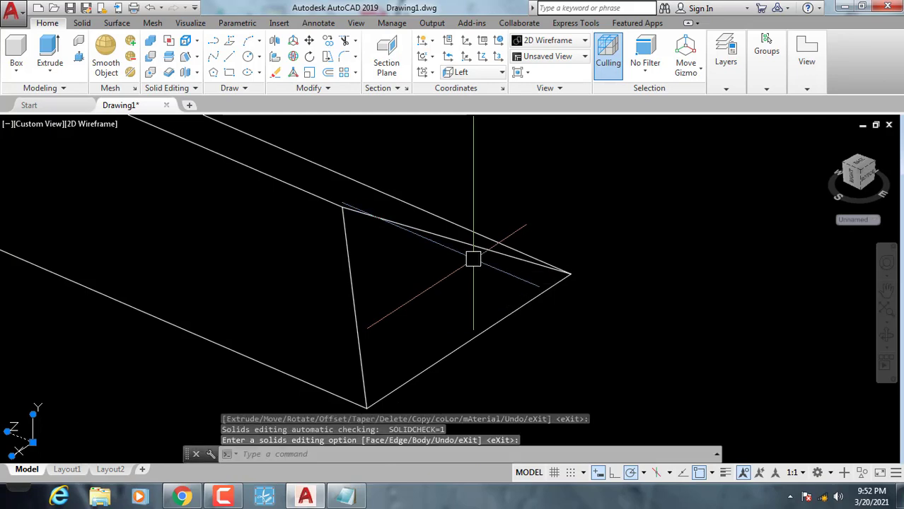
- Zoom out, orbit the prism and switch the visual style to Conceptual shading
scroll(473, 259, down, 4)
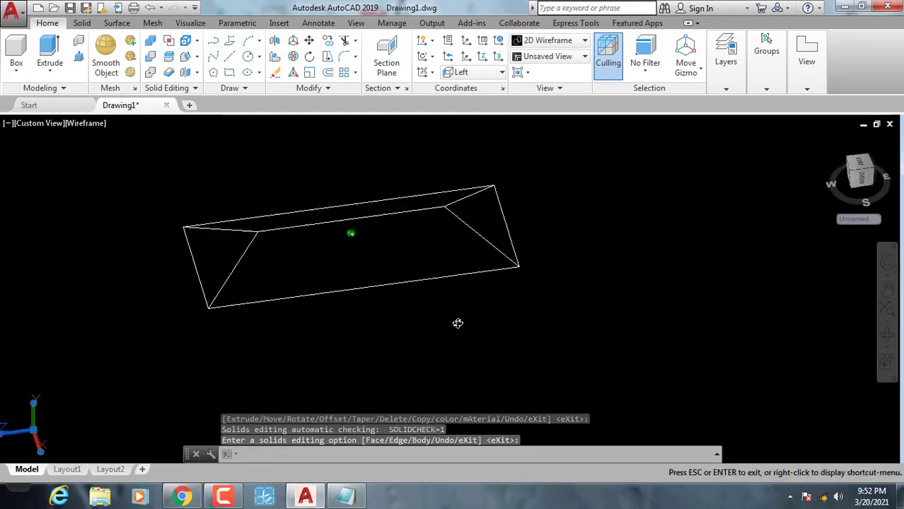
mouse_move(332, 301)
shift+middle_down()
mouse_move(343, 309)
mouse_move(65, 133)
shift+middle_up()
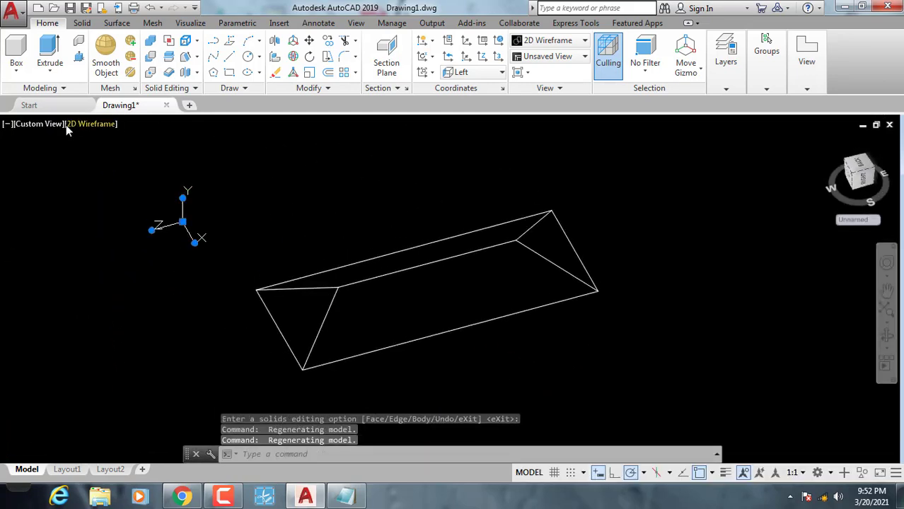
click(66, 125)
click(92, 172)
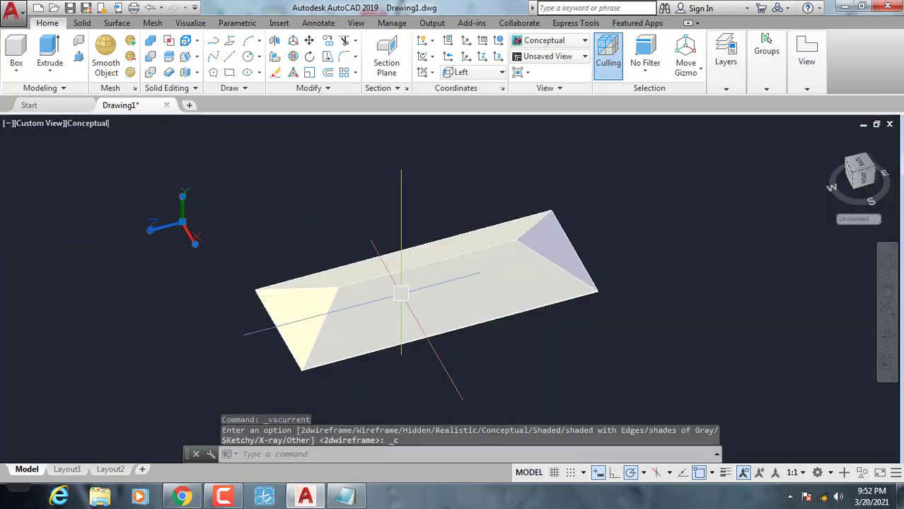
mouse_move(329, 281)
shift+middle_down()
mouse_move(374, 255)
mouse_move(364, 272)
mouse_move(379, 182)
mouse_move(452, 198)
mouse_move(418, 268)
mouse_move(389, 294)
mouse_move(360, 286)
shift+middle_up()
- Reposition the shaded prism, panning it toward the upper left of the view
middle_drag(297, 261, 264, 268)
key(Escape)
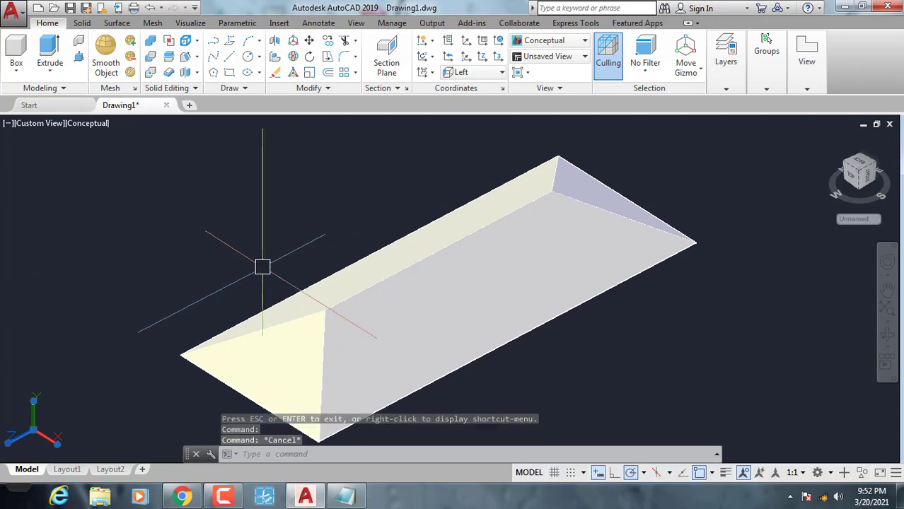
click(199, 62)
key(Escape)
scroll(236, 253, down, 2)
middle_drag(236, 252, 138, 215)
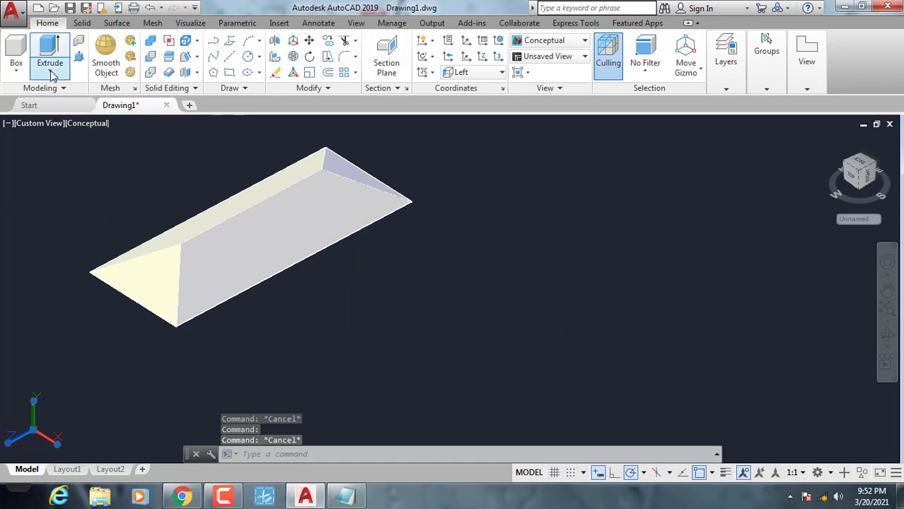
click(16, 70)
- Abandon a first box attempt and reset the UCS to World
click(24, 98)
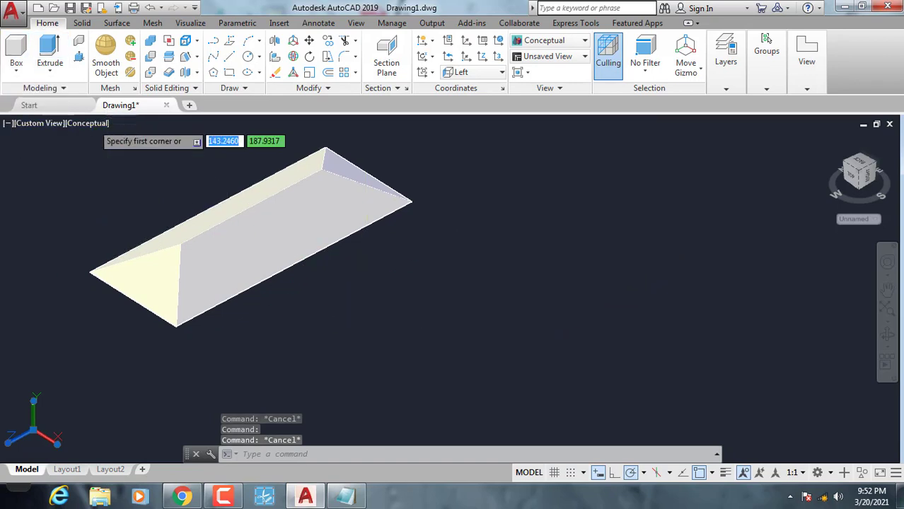
click(585, 416)
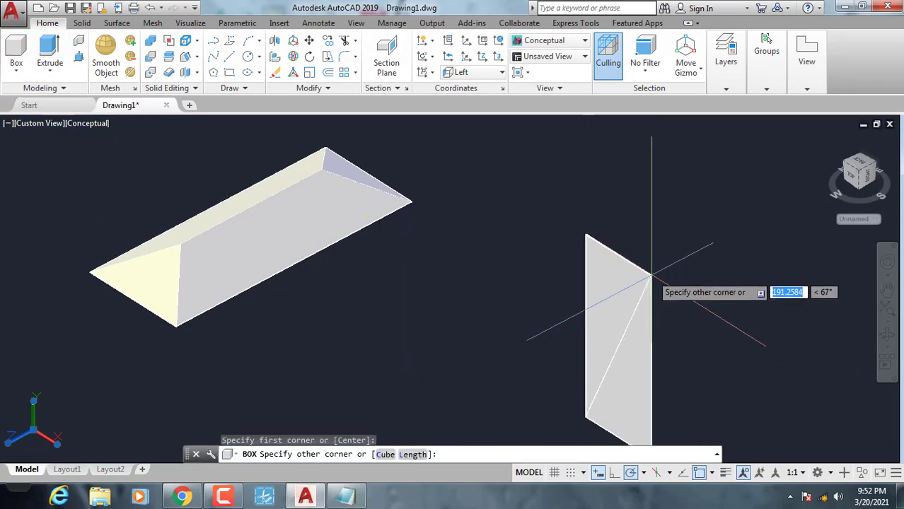
key(Escape)
key(Escape)
key(Escape)
key(Escape)
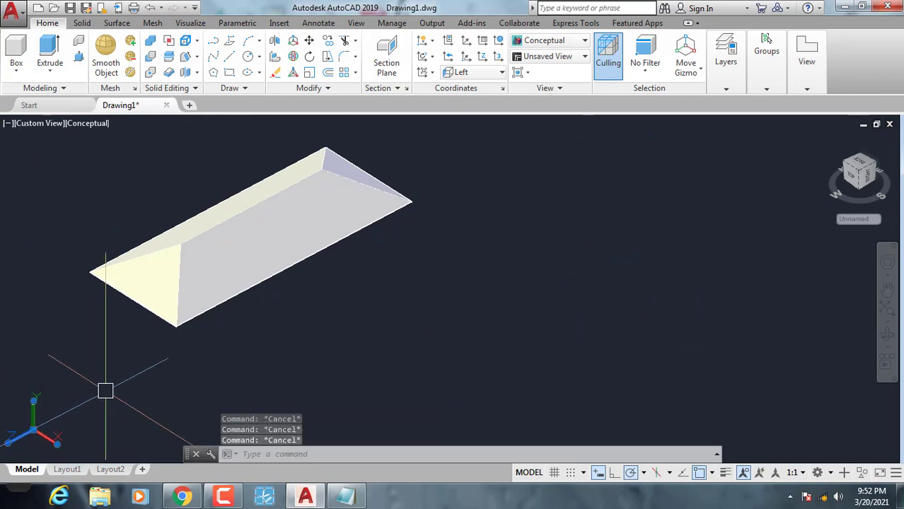
text(Ucs)
key(Return)
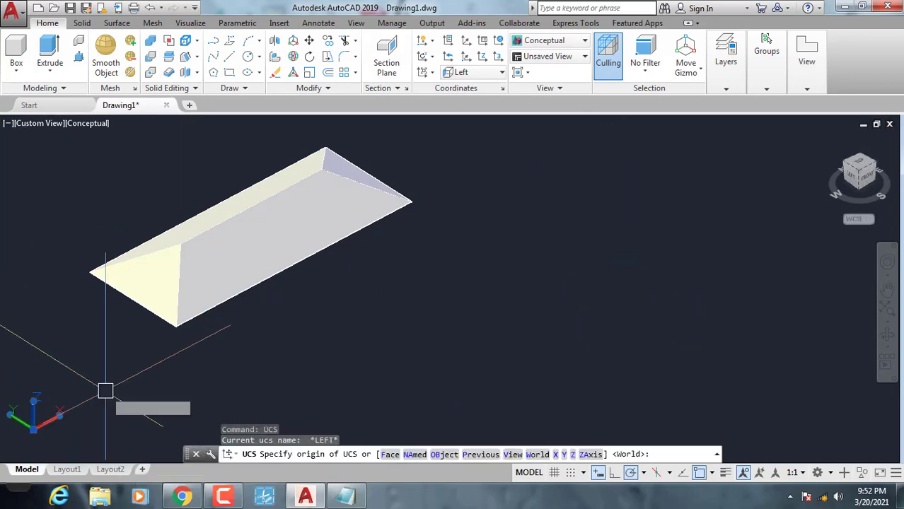
key(Return)
key(Escape)
- Draw a box with a 300 by 300 base right of the prism, accepting the default height
click(13, 70)
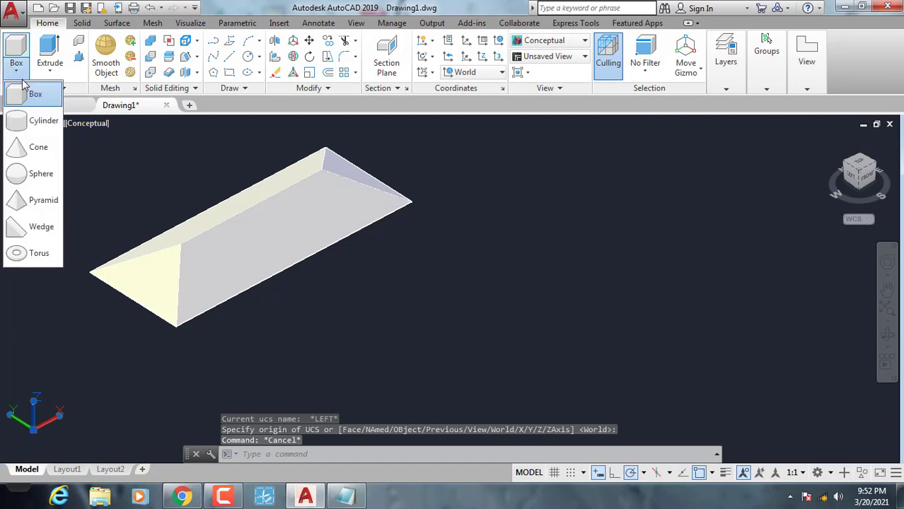
click(16, 90)
click(639, 409)
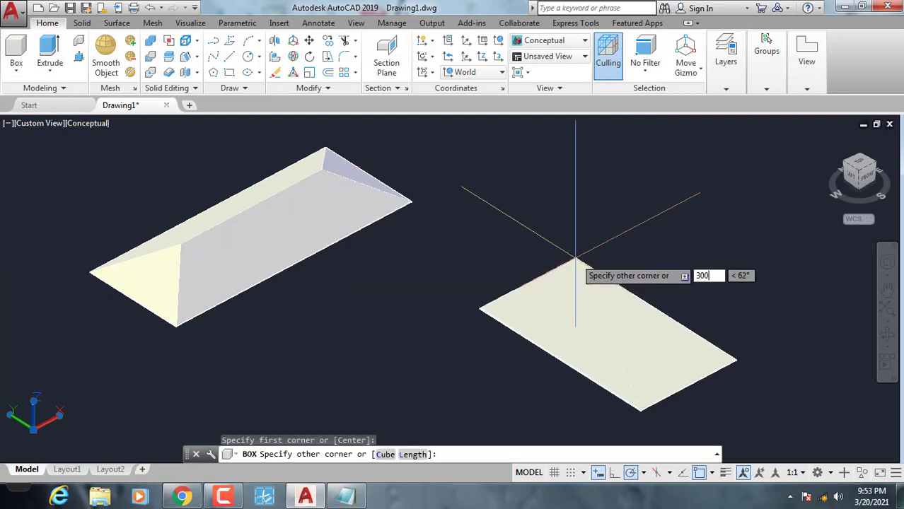
text(300)
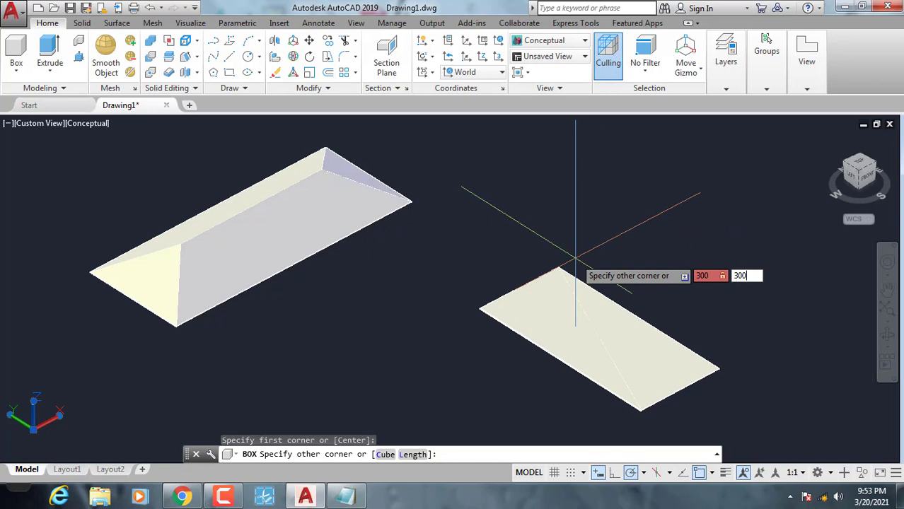
key(Return)
scroll(576, 259, down, 5)
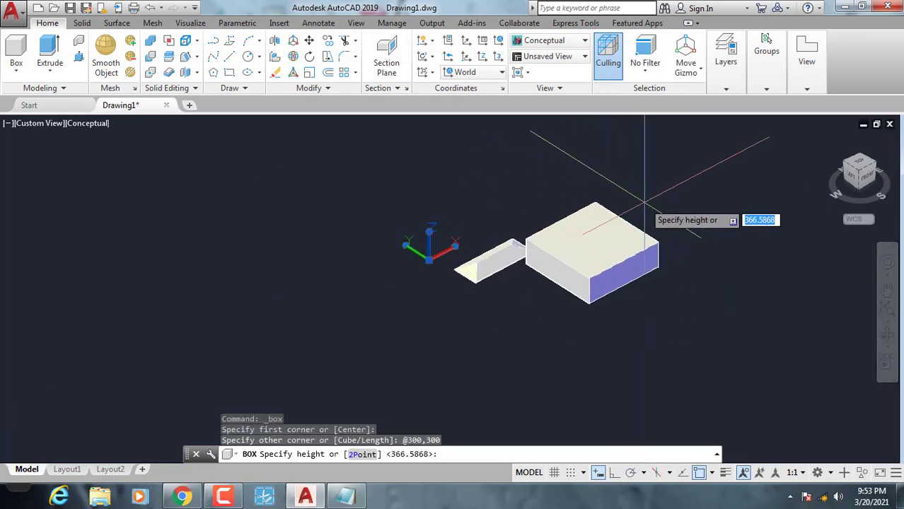
key(Return)
scroll(658, 233, up, 3)
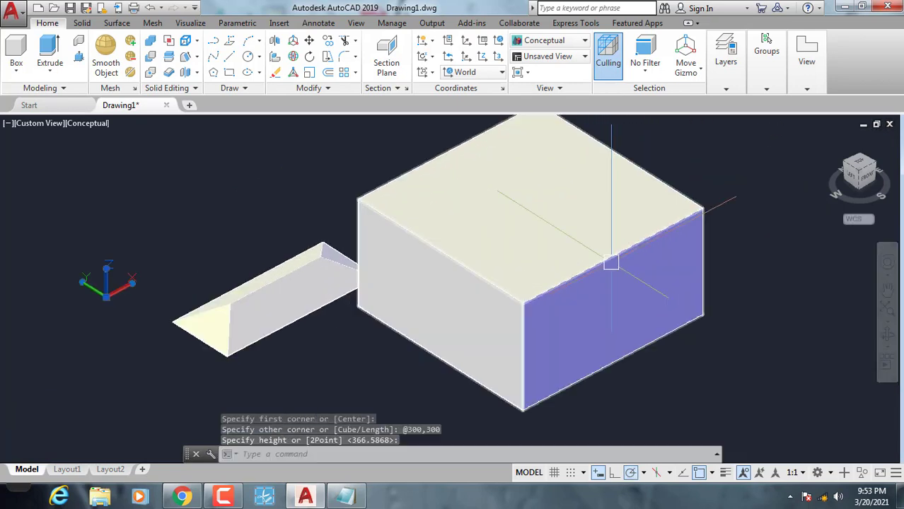
- Taper the box's blue side face at 45 degrees from its bottom to top corner
click(199, 58)
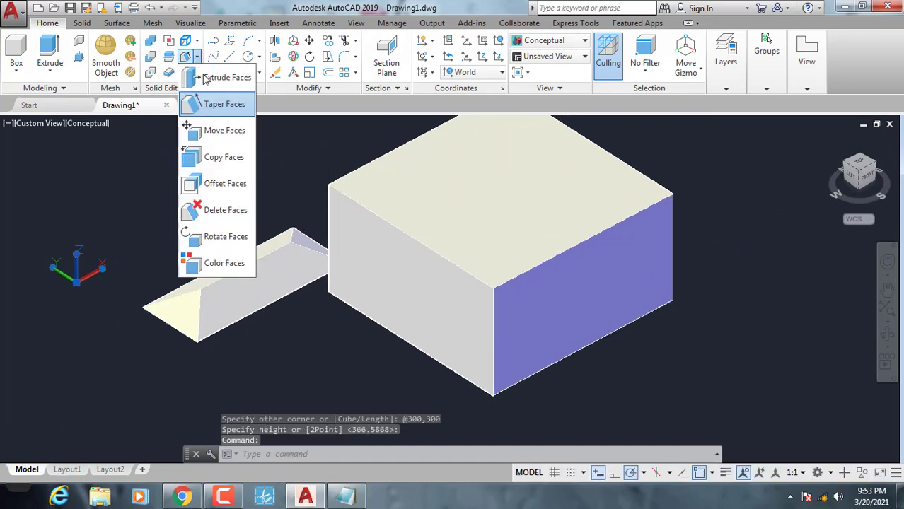
click(211, 112)
click(576, 309)
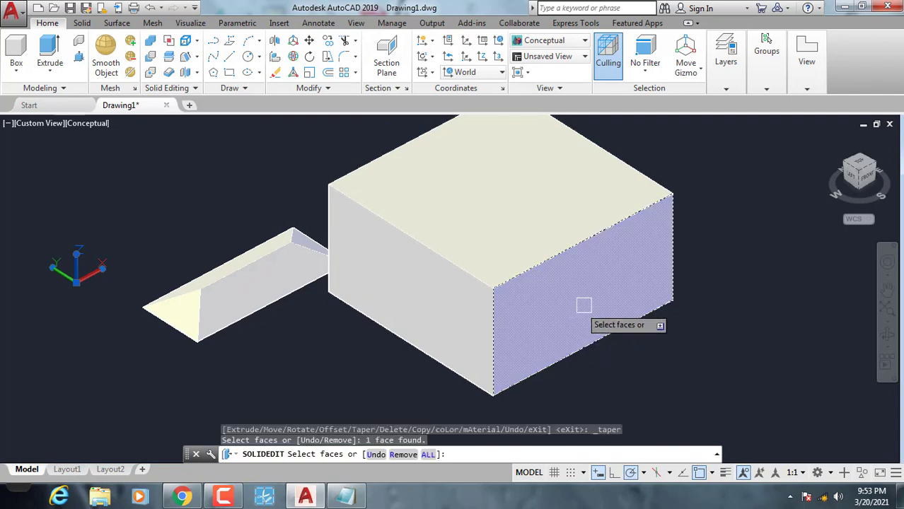
key(Return)
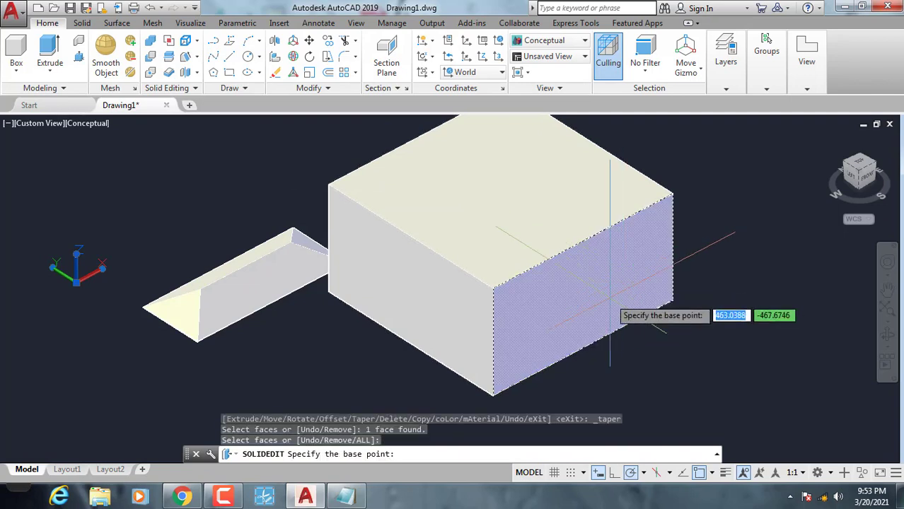
click(493, 394)
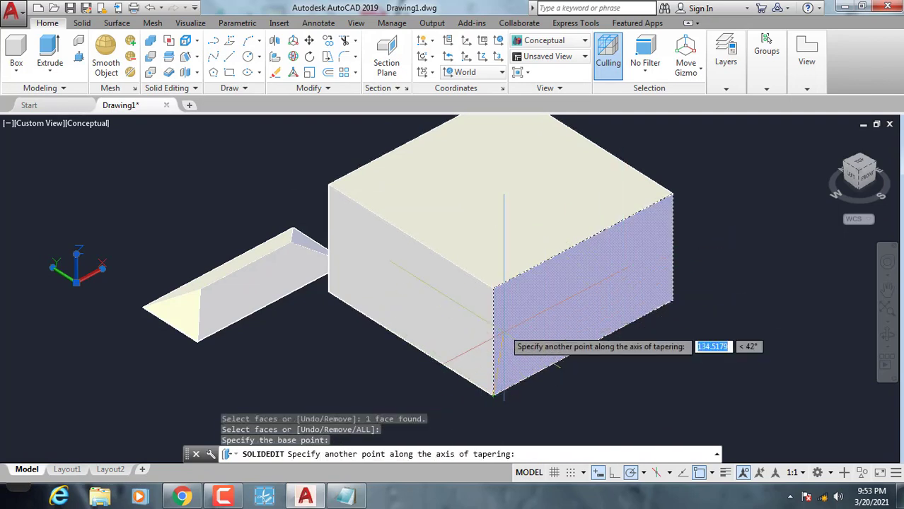
click(493, 288)
text(45)
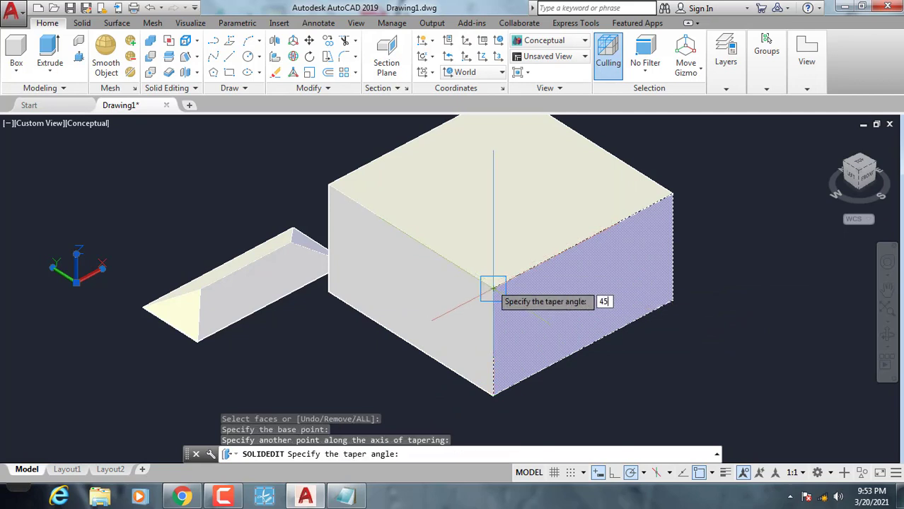
key(Return)
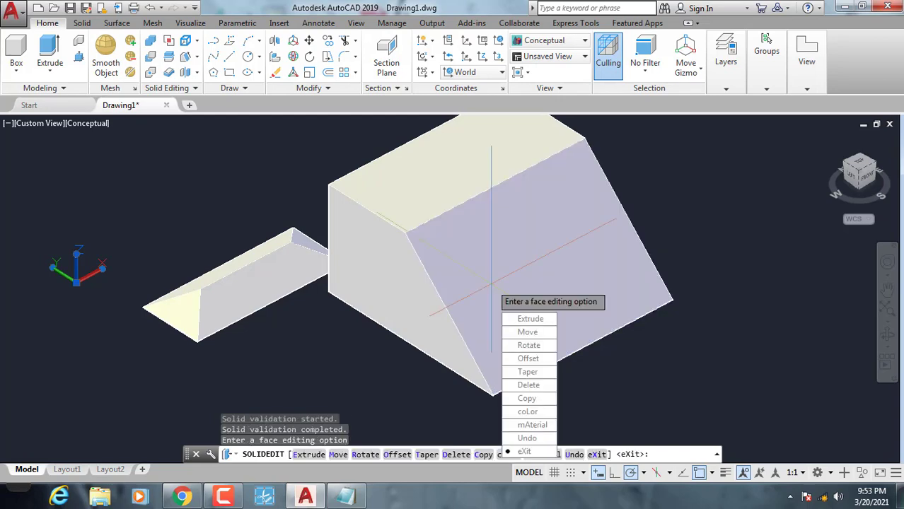
key(Return)
- Orbit around and taper the box's left face at 45 degrees
key(Return)
shift+middle_drag(421, 298, 527, 270)
key(Return)
key(Escape)
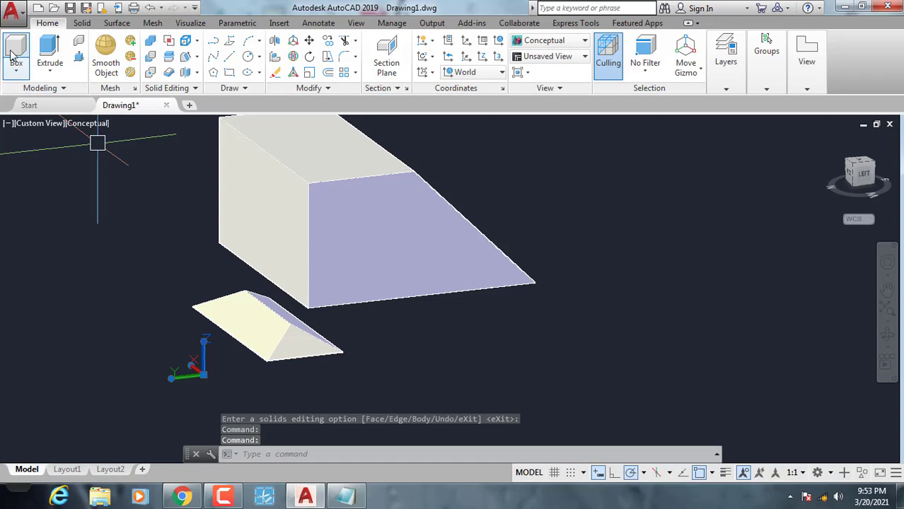
click(183, 57)
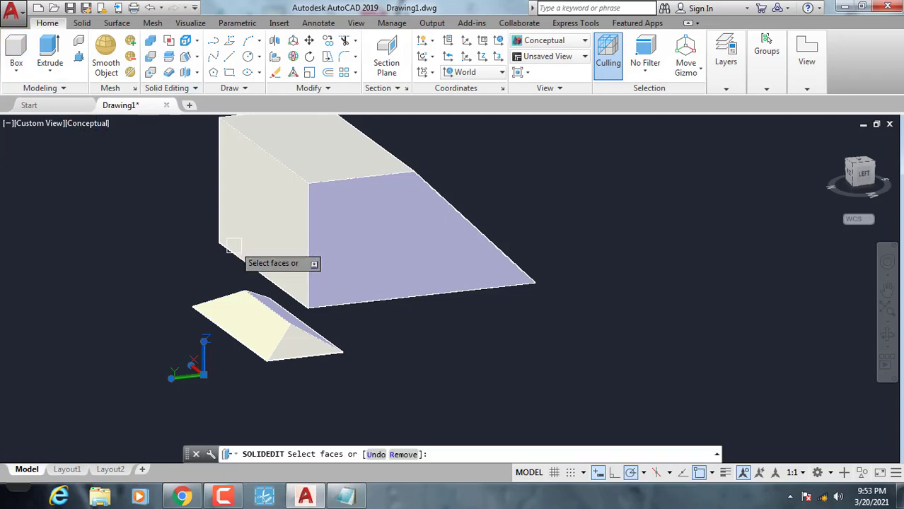
click(283, 230)
key(Return)
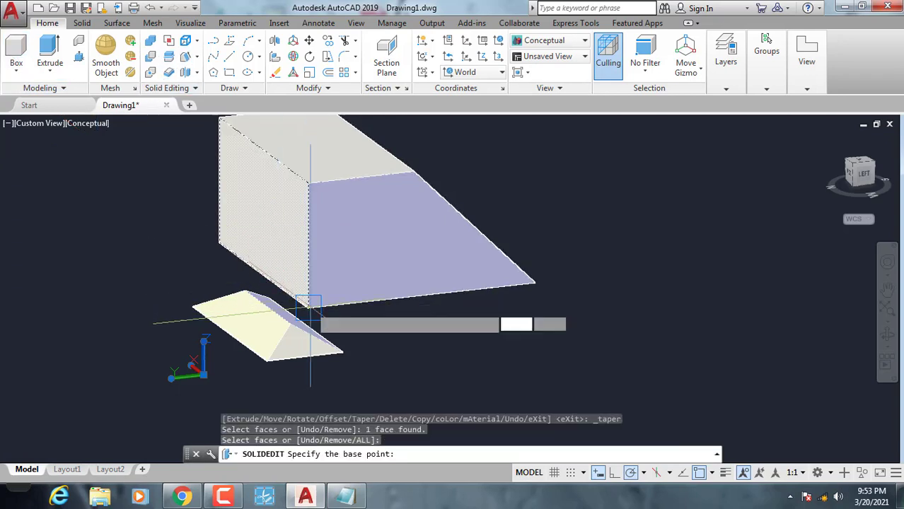
click(308, 308)
click(308, 183)
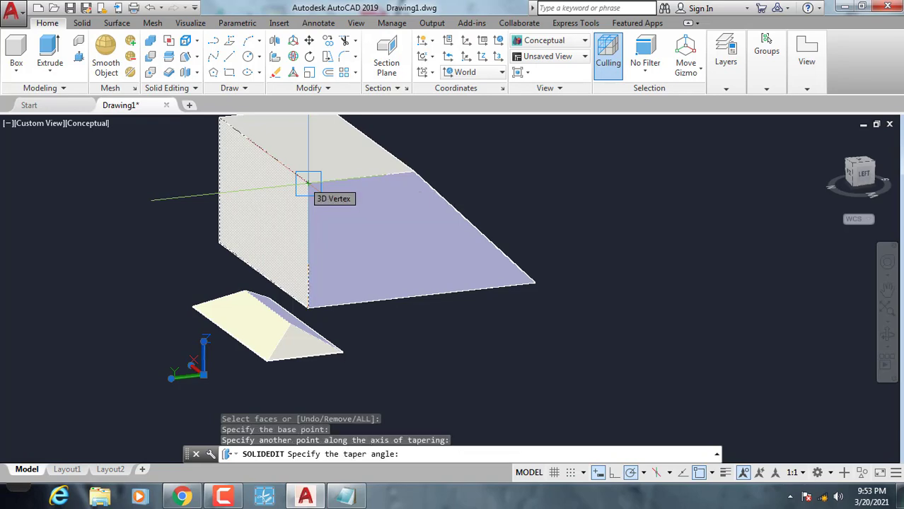
text(45)
key(Return)
key(Return)
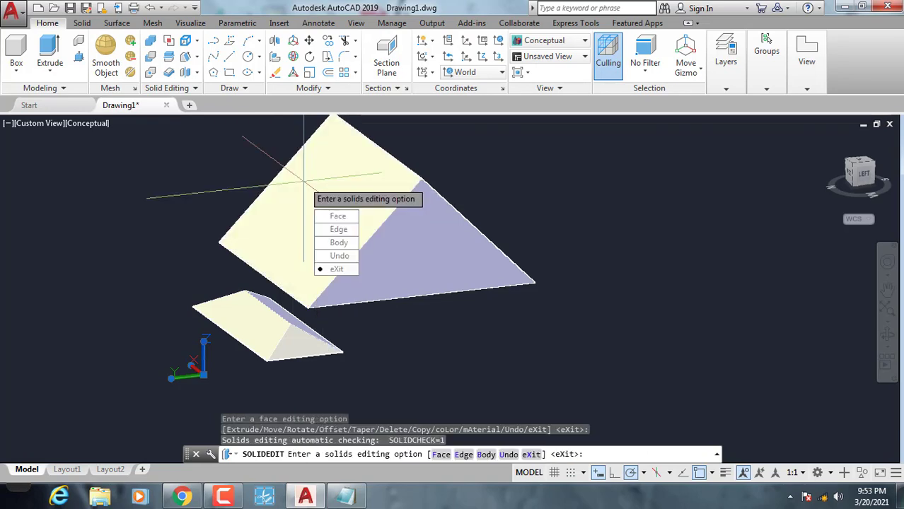
key(Return)
- Taper the triangular end face at 45 degrees up to its apex
mouse_move(469, 249)
shift+middle_down()
mouse_move(365, 283)
mouse_move(440, 273)
mouse_move(332, 188)
shift+middle_up()
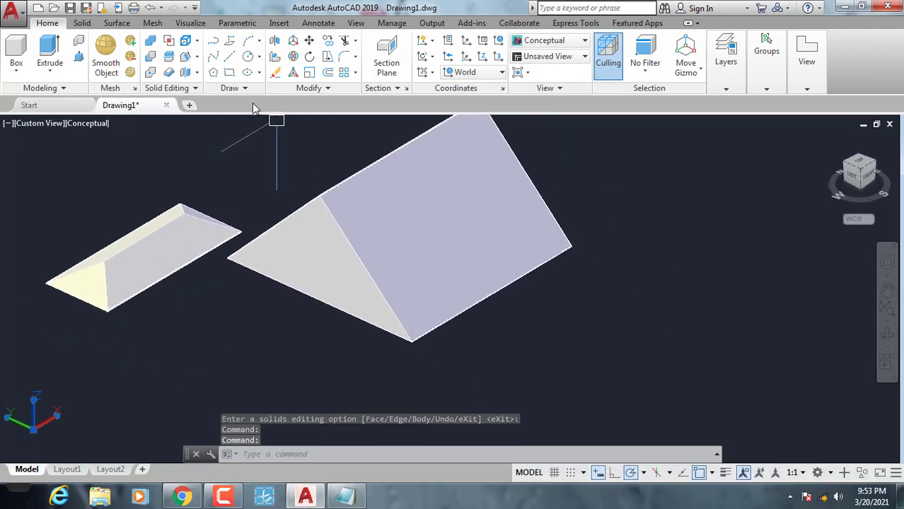
click(186, 56)
scroll(304, 265, up, 2)
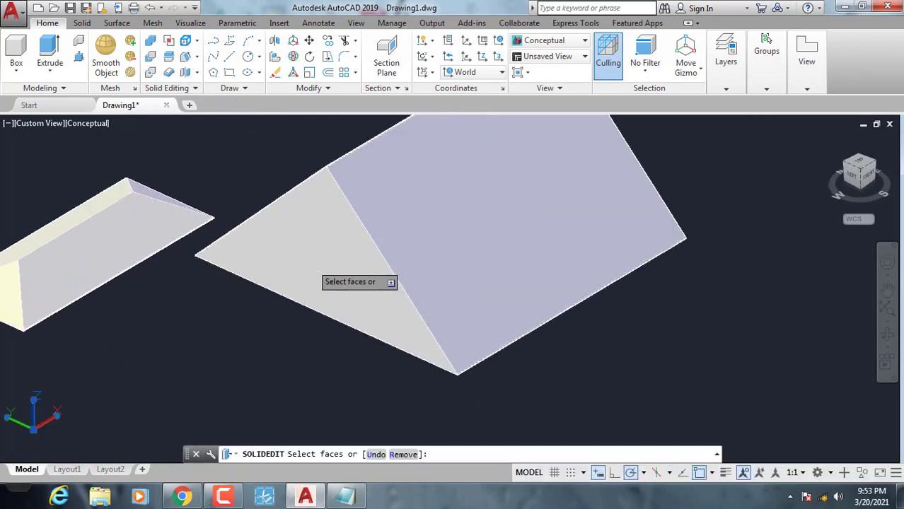
click(316, 264)
key(Return)
click(326, 316)
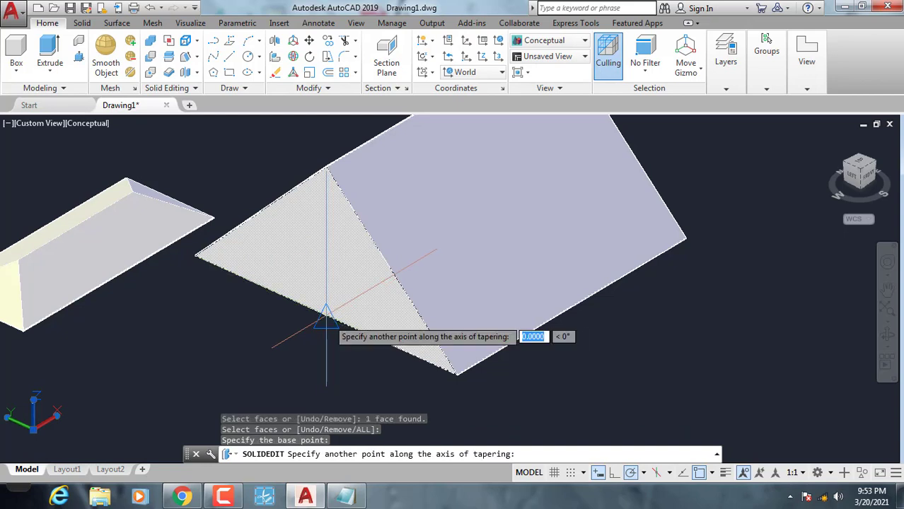
click(326, 168)
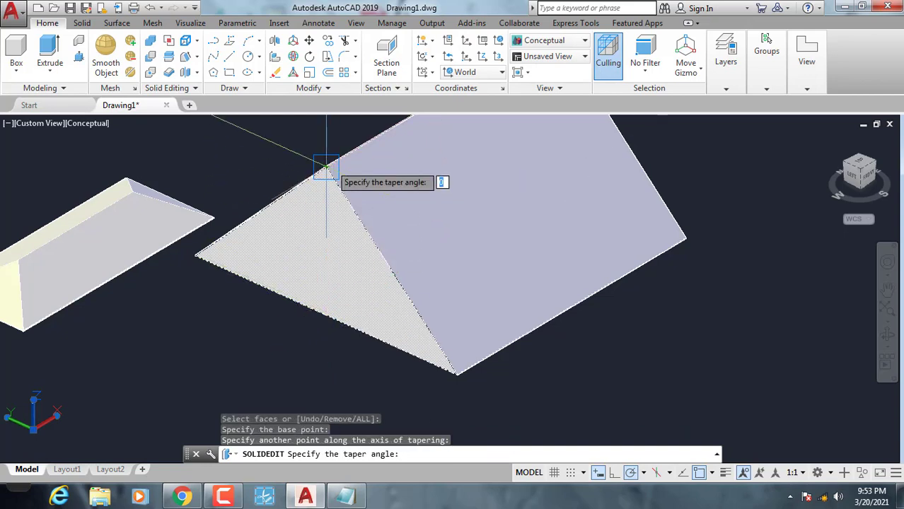
key(Return)
key(Return)
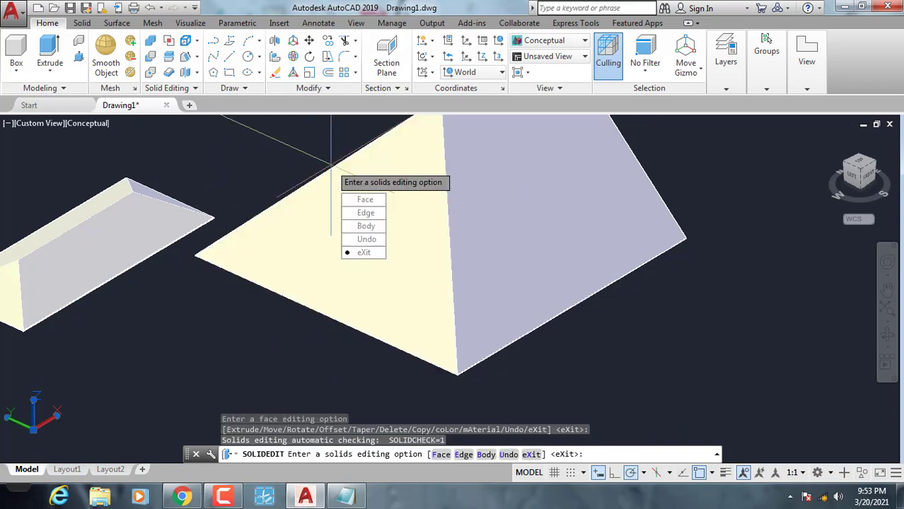
key(Return)
- Taper the last sloping face at 45 degrees, closing the solid into a pyramid
scroll(466, 250, down, 3)
shift+middle_drag(466, 251, 250, 206)
scroll(367, 256, up, 5)
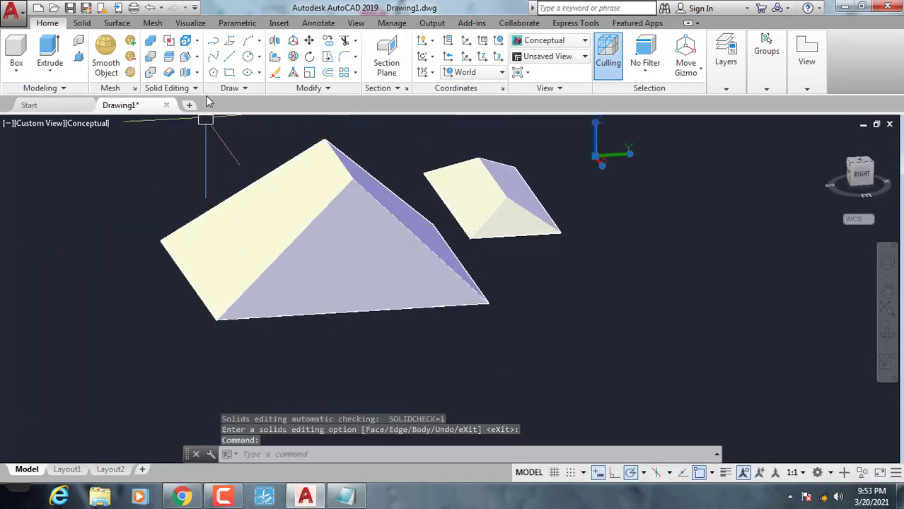
click(186, 56)
click(375, 268)
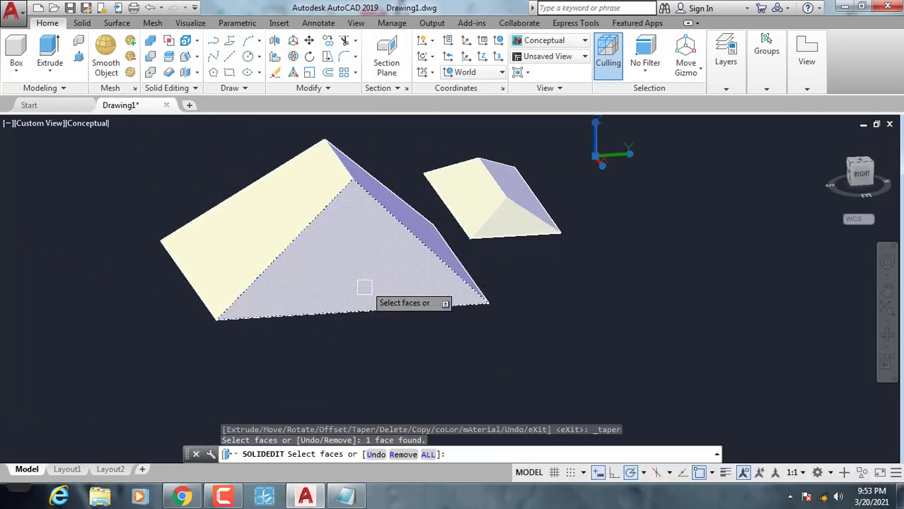
key(Return)
click(347, 261)
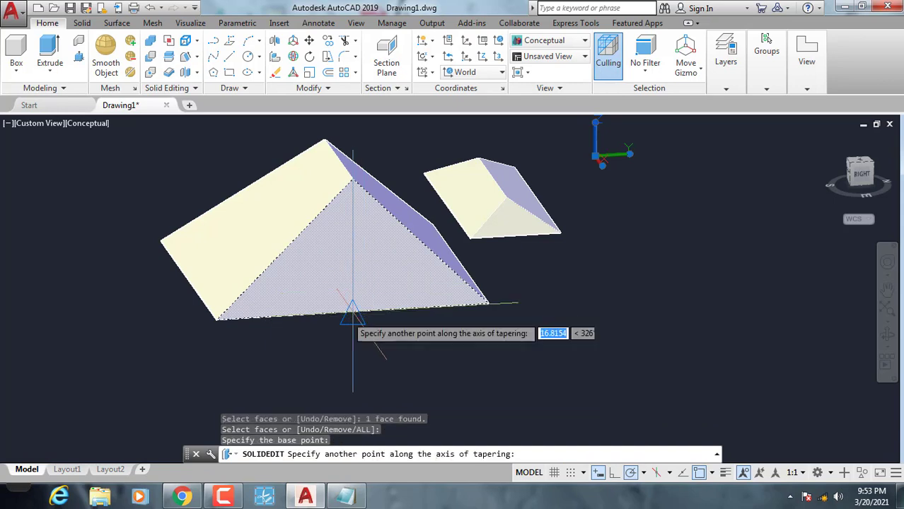
click(352, 178)
text(45)
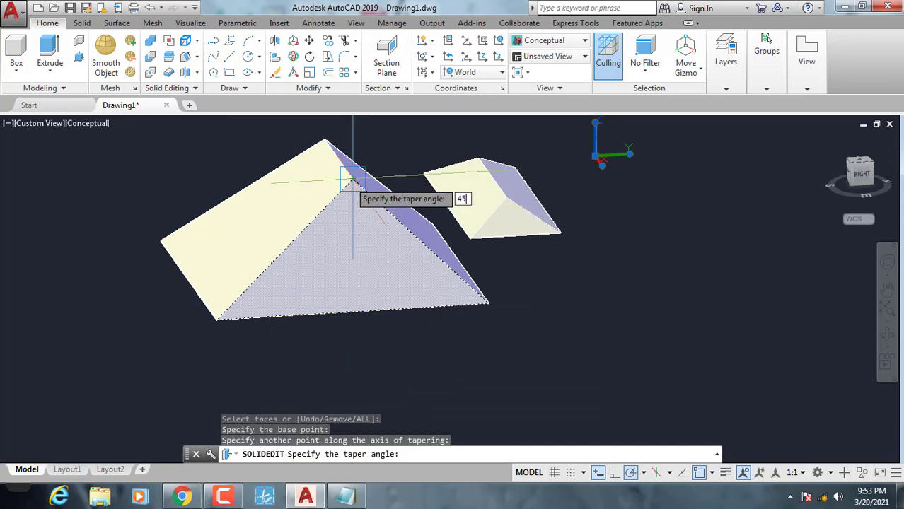
key(Return)
key(Return)
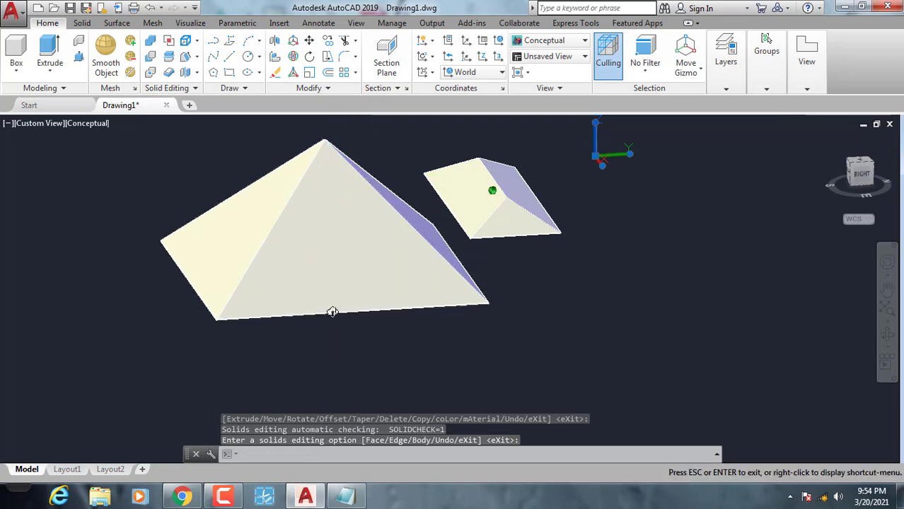
shift+drag(332, 312, 421, 343)
key(Escape)
mouse_move(421, 343)
shift+middle_down()
mouse_move(288, 274)
mouse_move(389, 287)
shift+middle_up()
- Switch to the SW Isometric view, pan the solids left, and start a Box solid
click(49, 129)
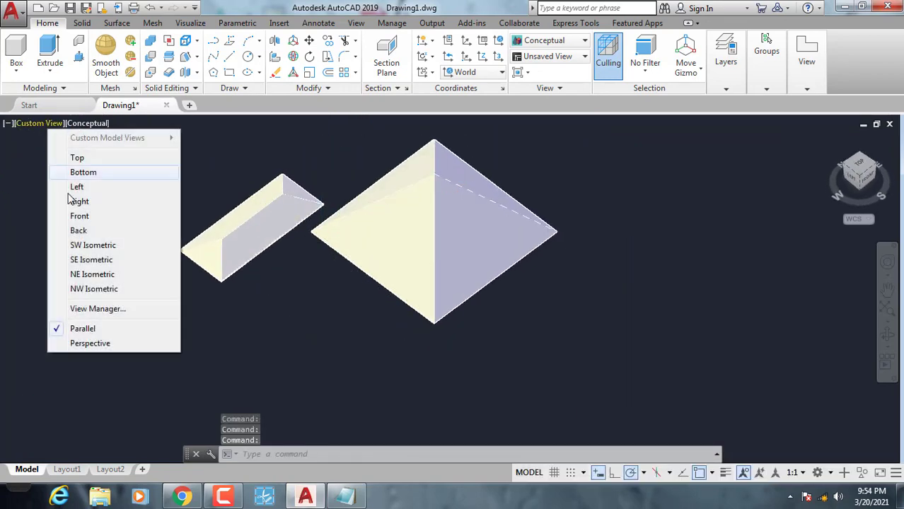
click(88, 252)
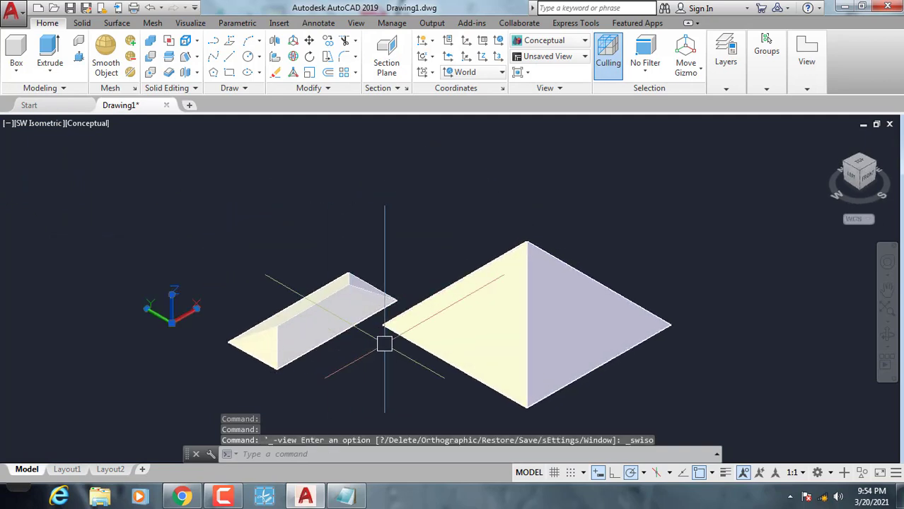
scroll(538, 290, up, 2)
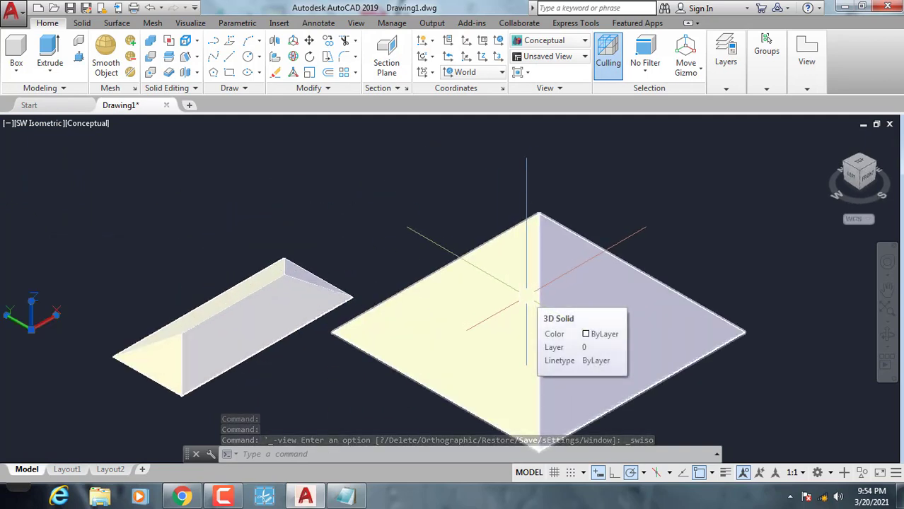
scroll(527, 290, down, 2)
middle_drag(335, 253, 218, 244)
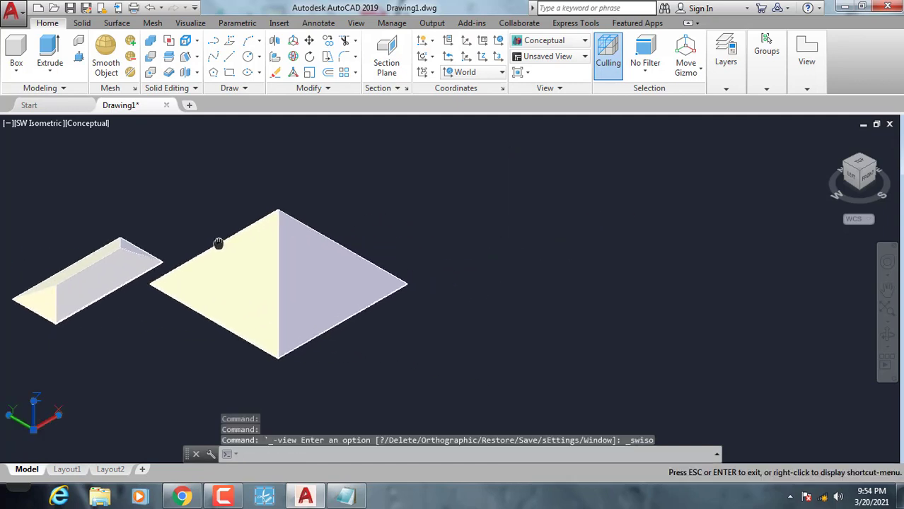
click(10, 65)
click(18, 97)
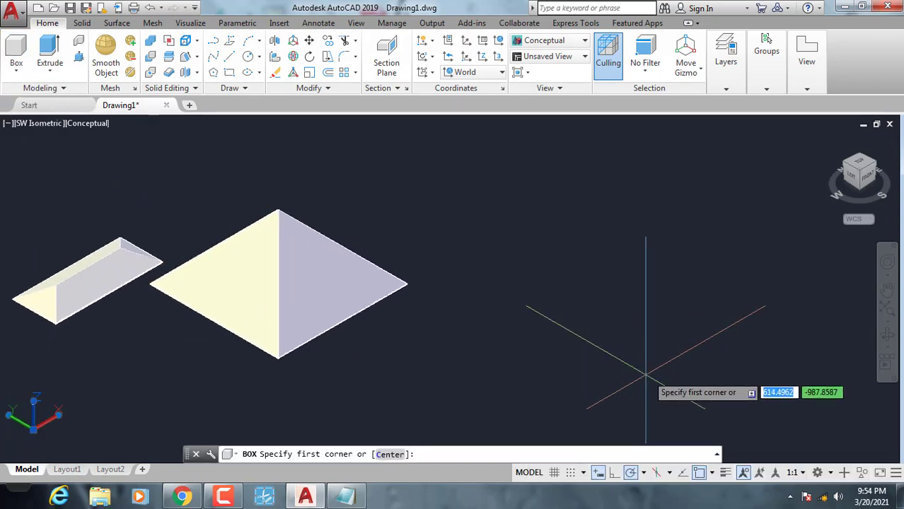
- Draw a box with a 300 by 300 base right of the pyramid, at cube height
middle_drag(605, 364, 520, 370)
click(499, 366)
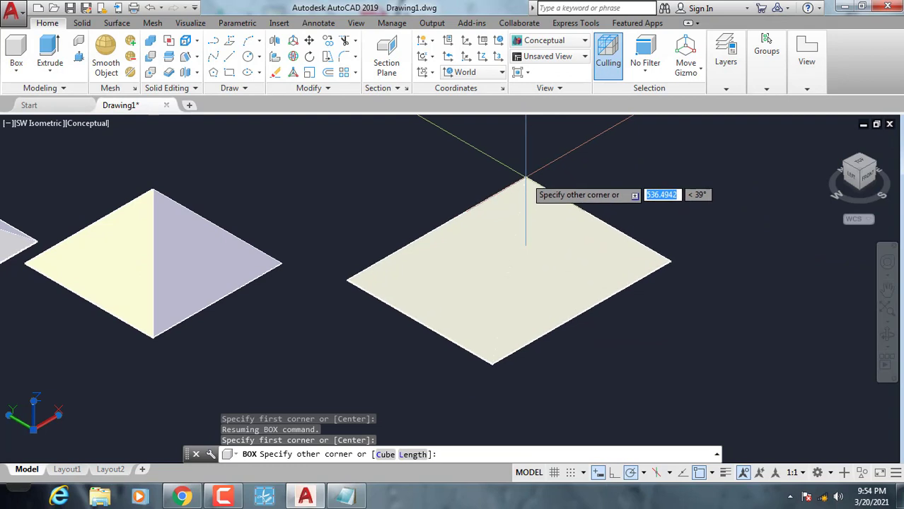
middle_drag(530, 195, 534, 213)
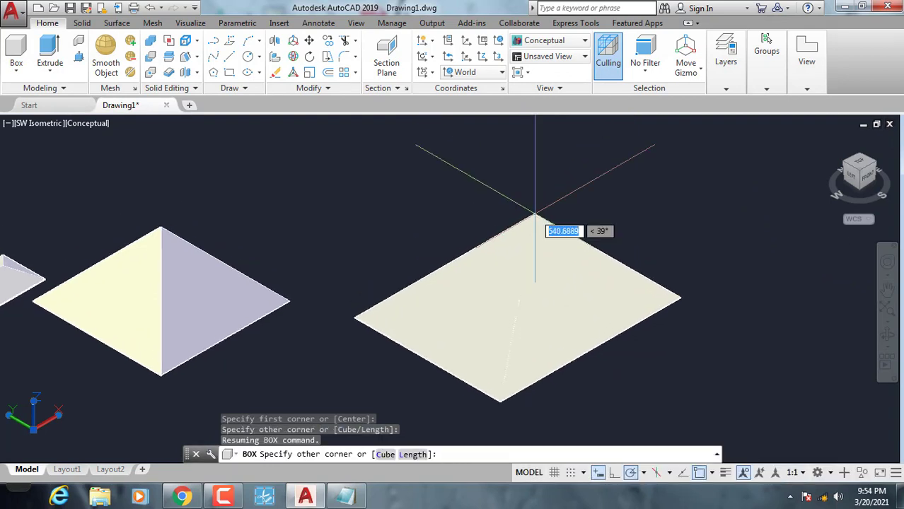
key(Tab)
text(3)
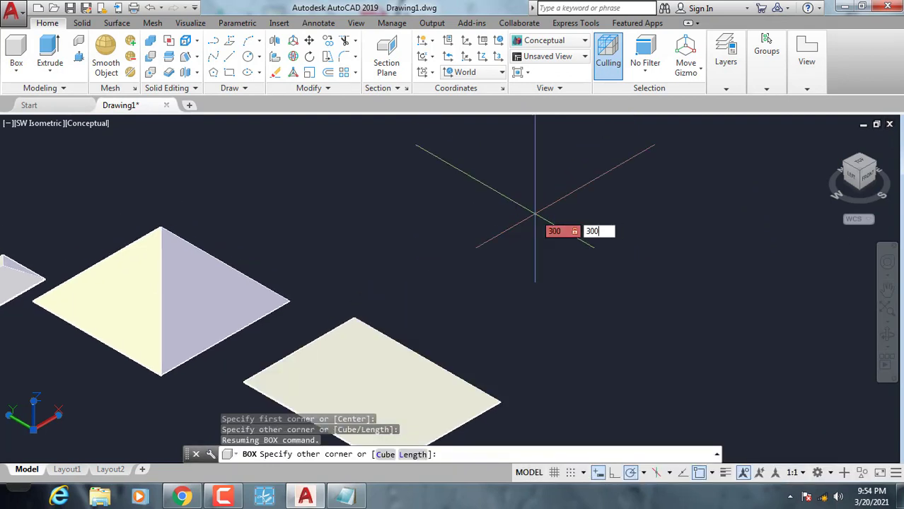
key(Return)
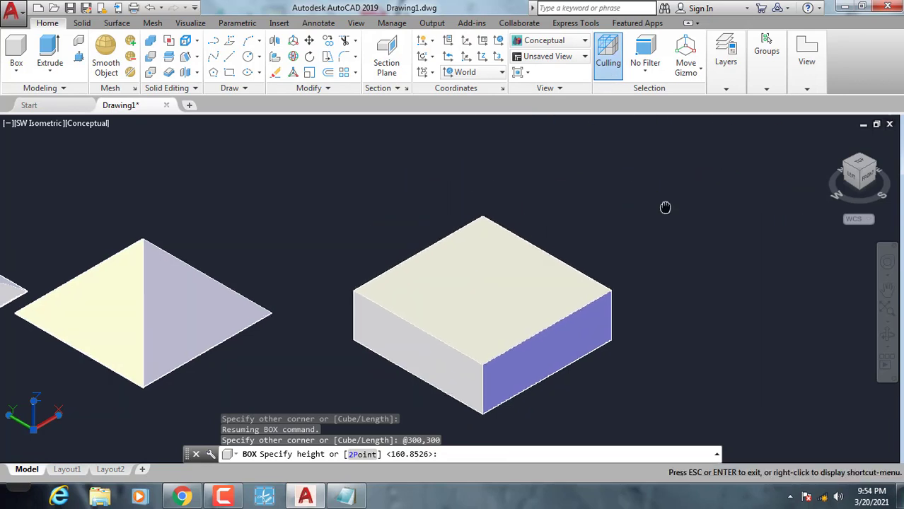
mouse_move(664, 204)
middle_down()
mouse_move(573, 200)
mouse_move(548, 136)
middle_up()
click(575, 148)
- Taper the cube's right face by 60 degrees, then undo that taper
click(198, 58)
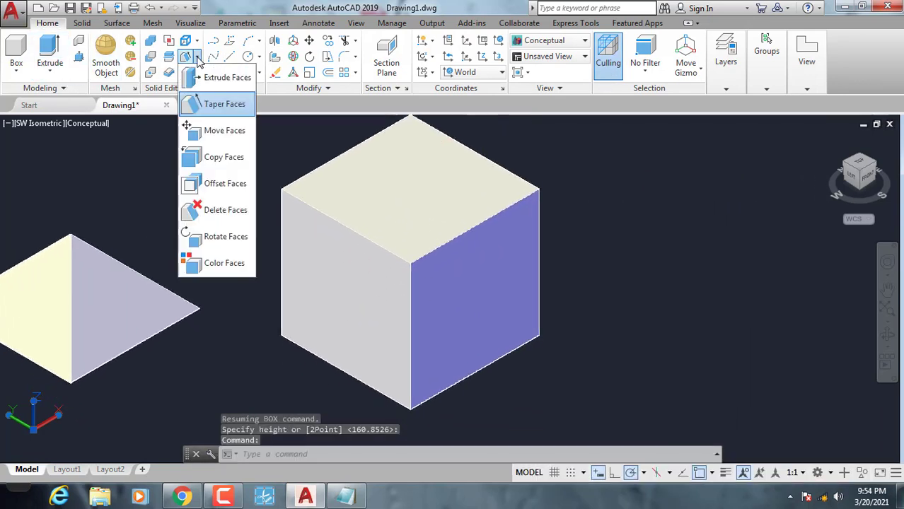
click(213, 104)
click(464, 314)
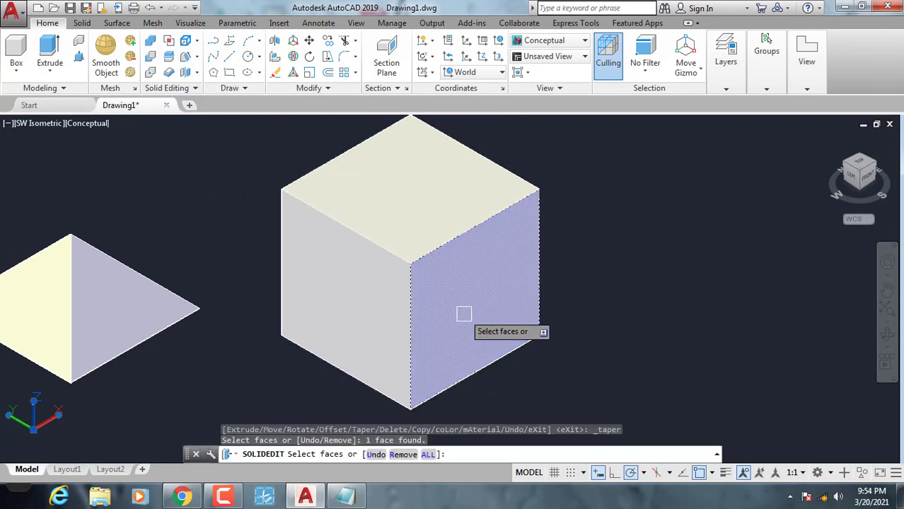
key(Return)
click(411, 408)
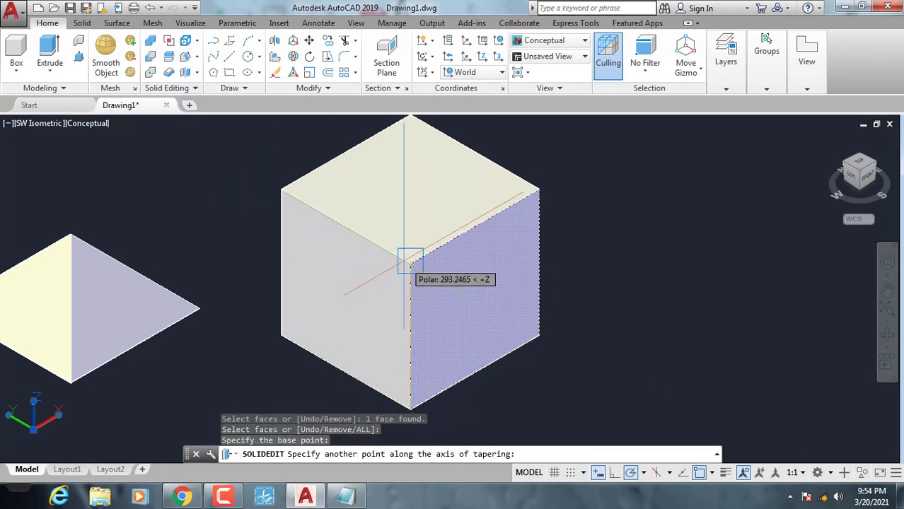
click(411, 261)
text(60)
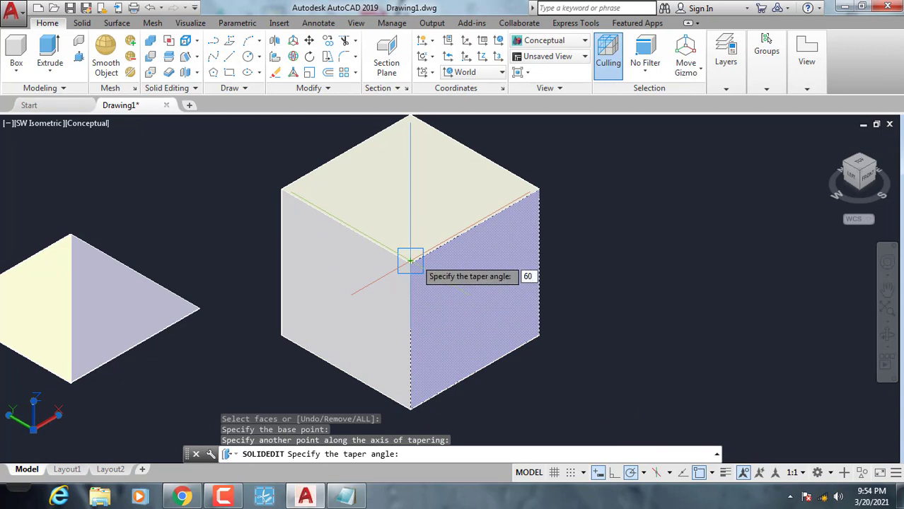
key(Return)
key(Return)
key(Escape)
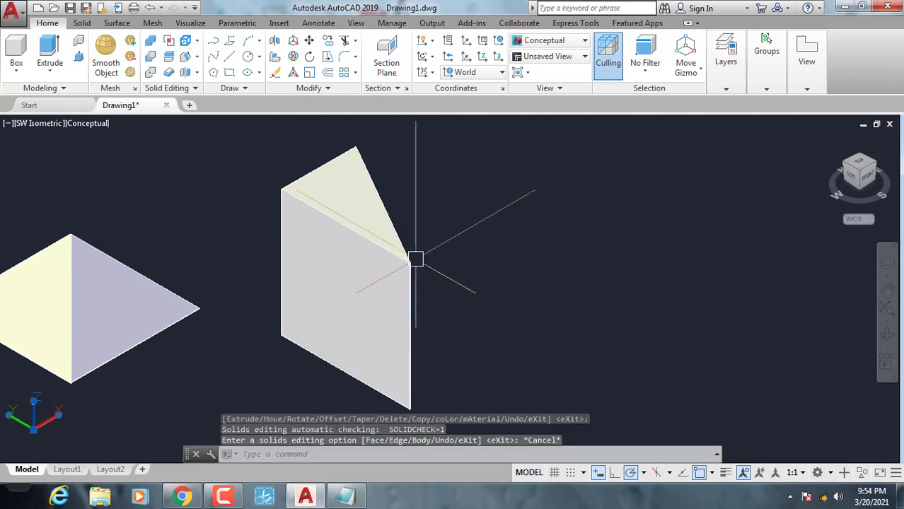
key(ctrl+z)
key(Escape)
key(Escape)
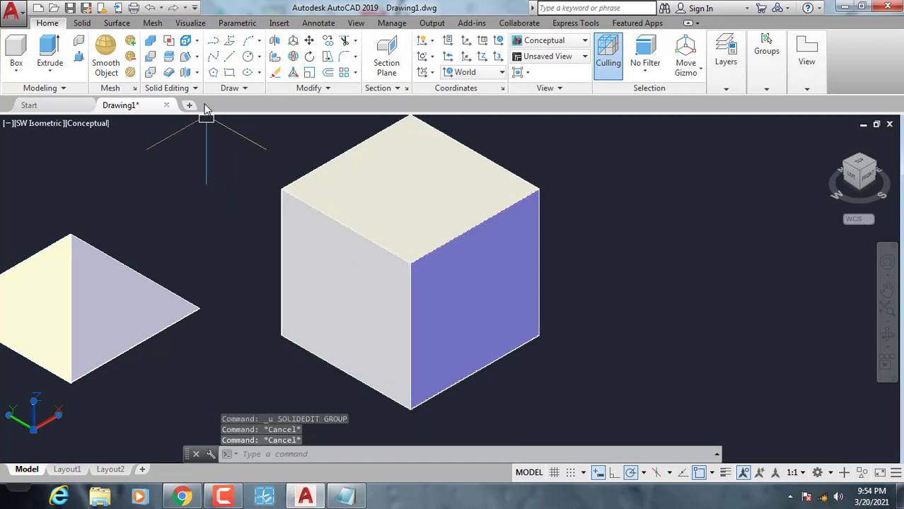
- Start another taper on the cube's right face and abandon it
click(186, 57)
click(508, 317)
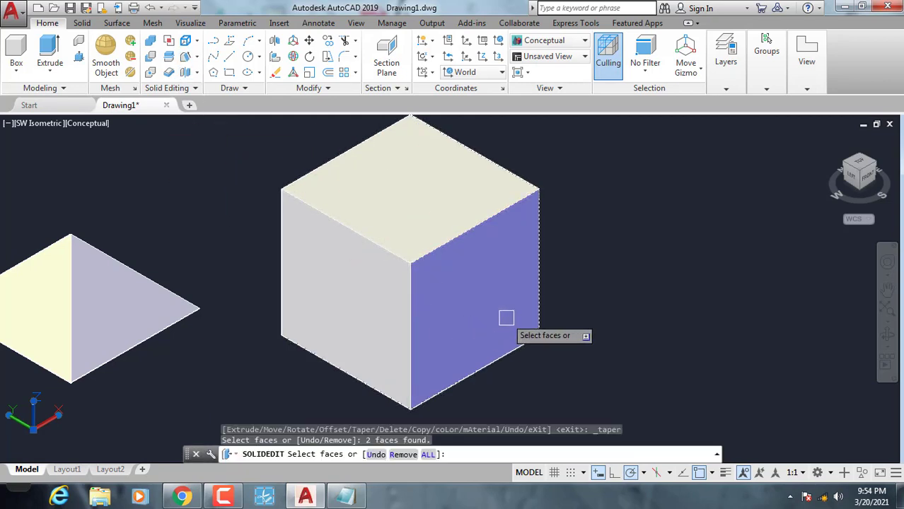
key(Return)
key(Escape)
key(Escape)
key(Escape)
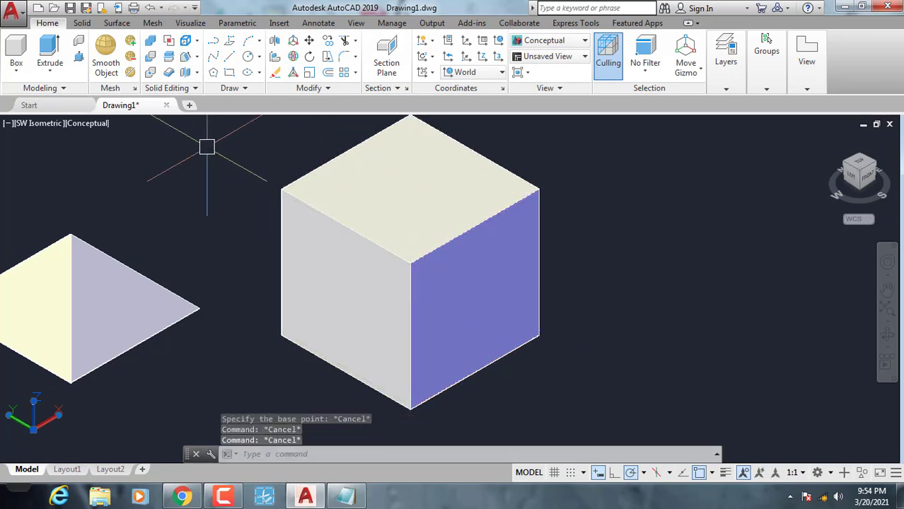
- Retry the 60-degree taper on the cube's right face, then cancel out of solid editing
click(199, 56)
click(188, 103)
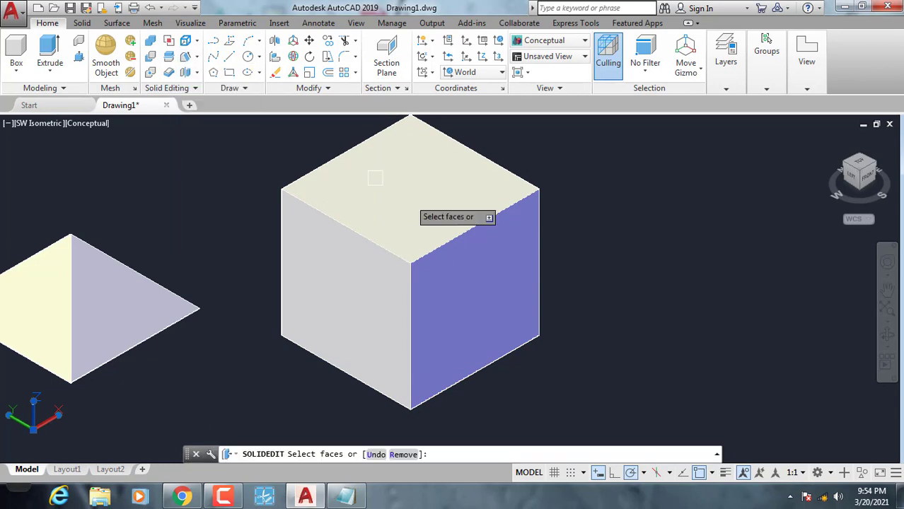
click(490, 296)
key(Return)
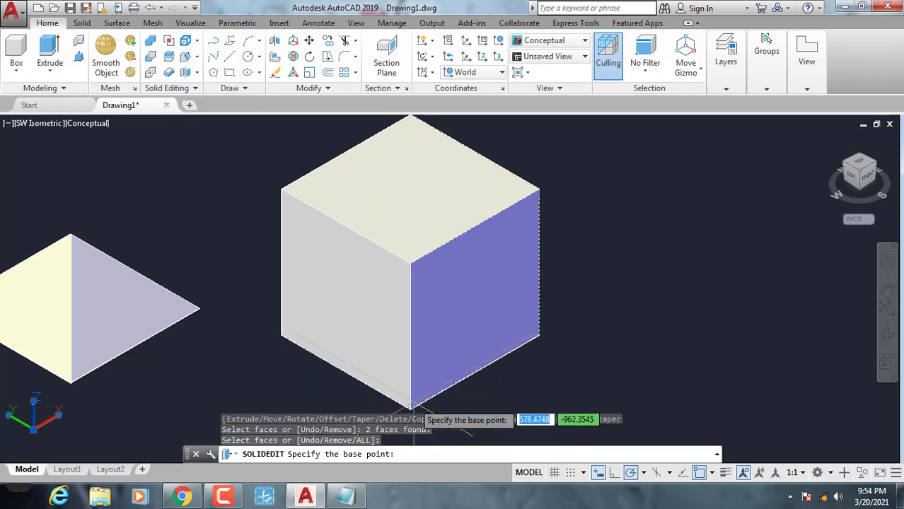
click(409, 404)
click(409, 261)
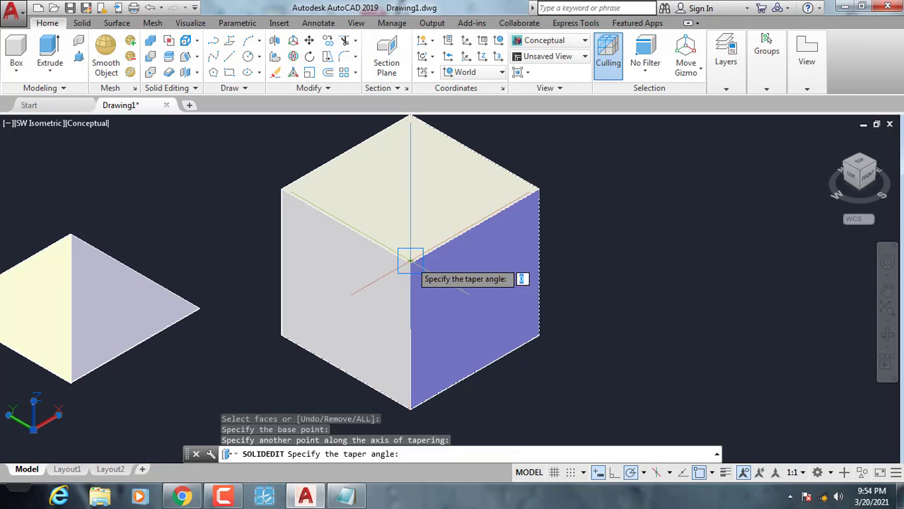
text(60)
key(Return)
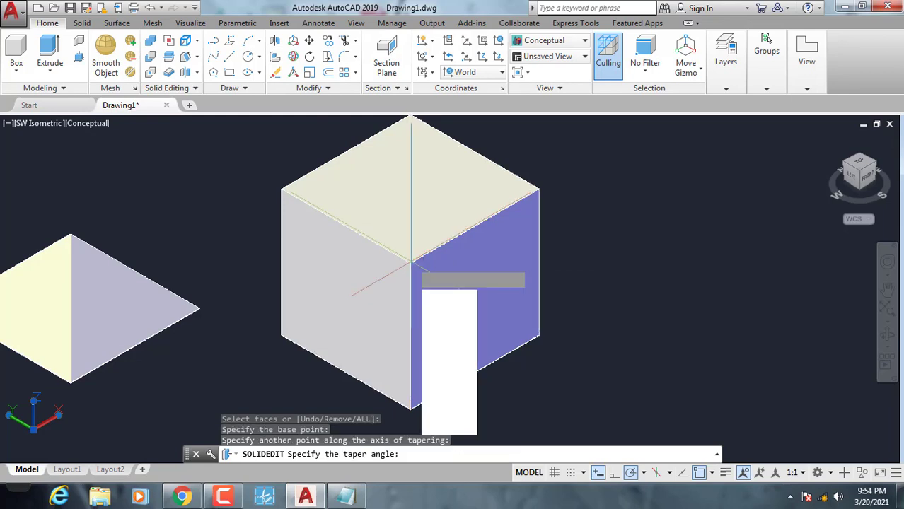
key(Return)
key(Escape)
key(Escape)
scroll(428, 260, down, 3)
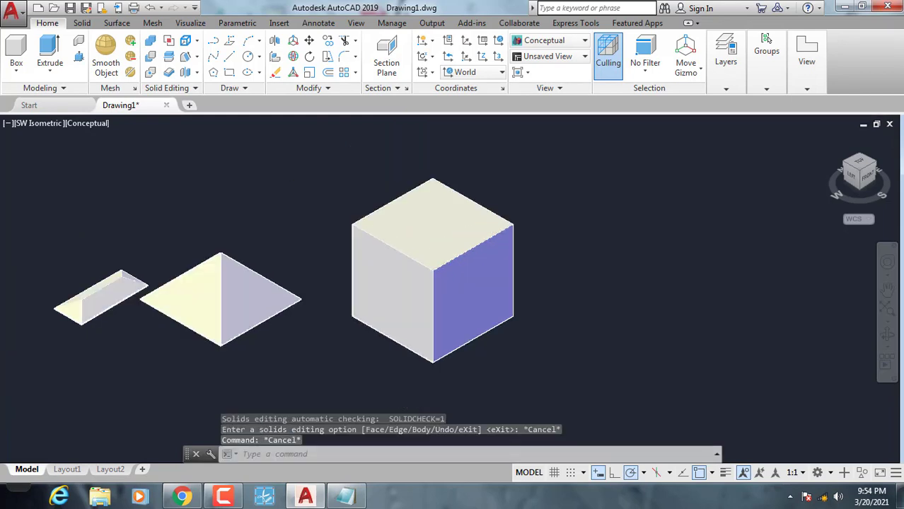
key(Escape)
scroll(556, 328, down, 1)
- Orbit slightly, then return to the SW Isometric view and zoom in
mouse_move(427, 305)
shift+middle_down()
mouse_move(474, 323)
mouse_move(396, 283)
shift+middle_up()
click(29, 123)
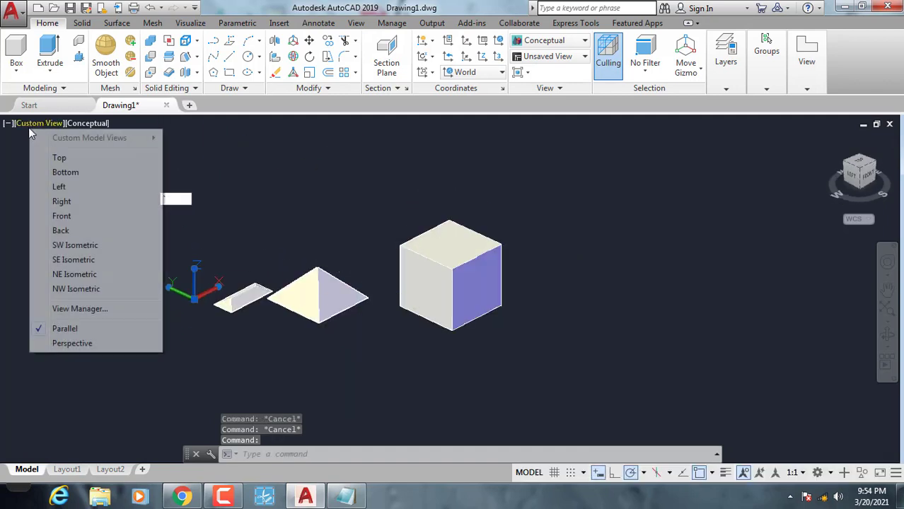
click(56, 243)
scroll(720, 348, up, 1)
scroll(717, 352, up, 1)
text(ucs)
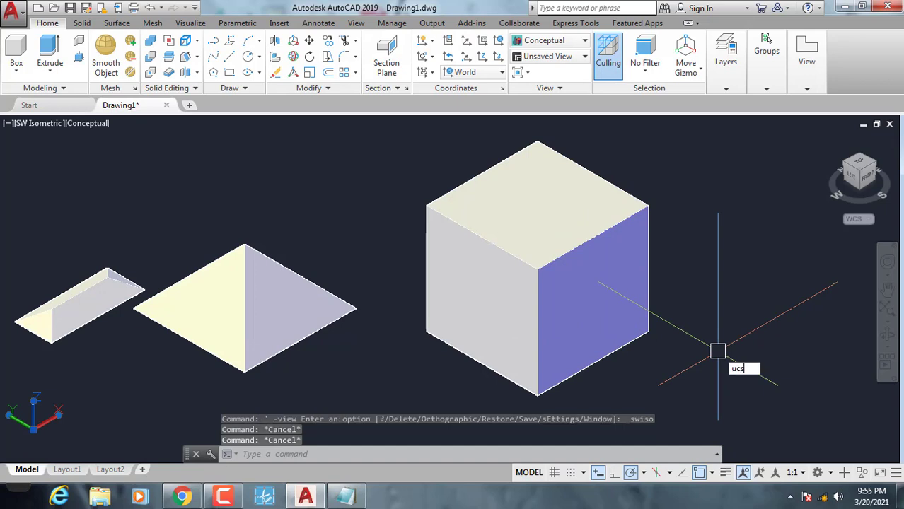
key(Return)
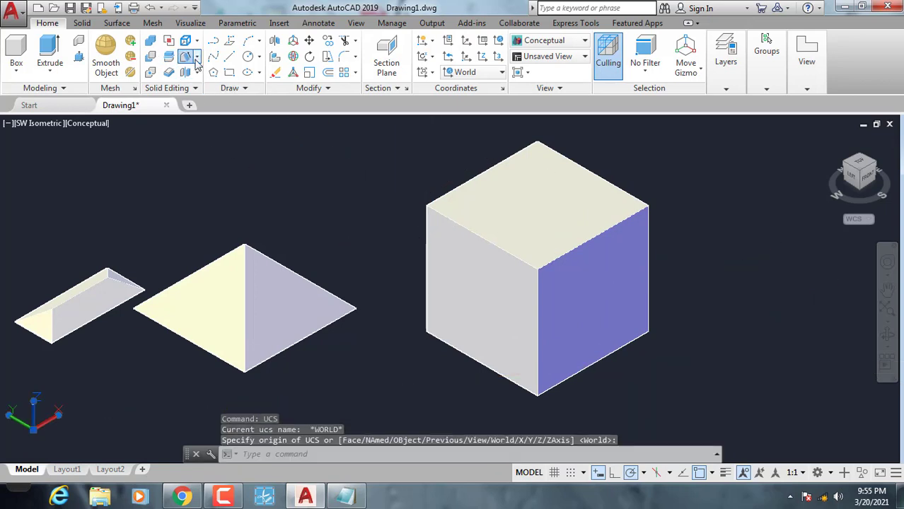
- Cancel the unfinished face taper and switch the visual style to 2D Wireframe
click(197, 60)
click(586, 293)
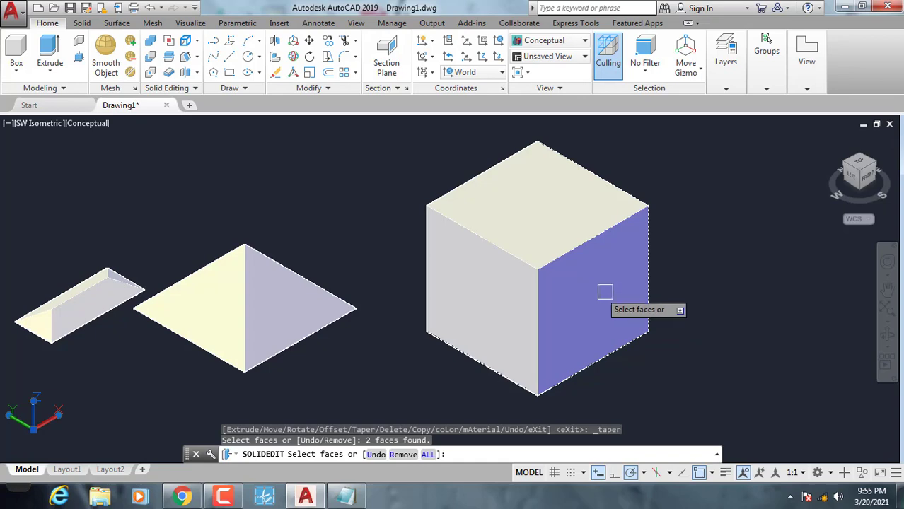
key(Escape)
key(Escape)
click(88, 123)
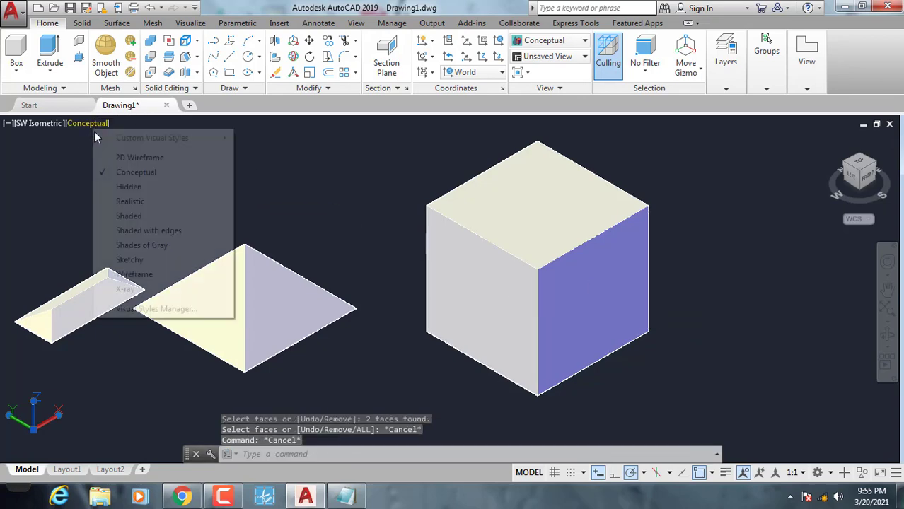
click(134, 157)
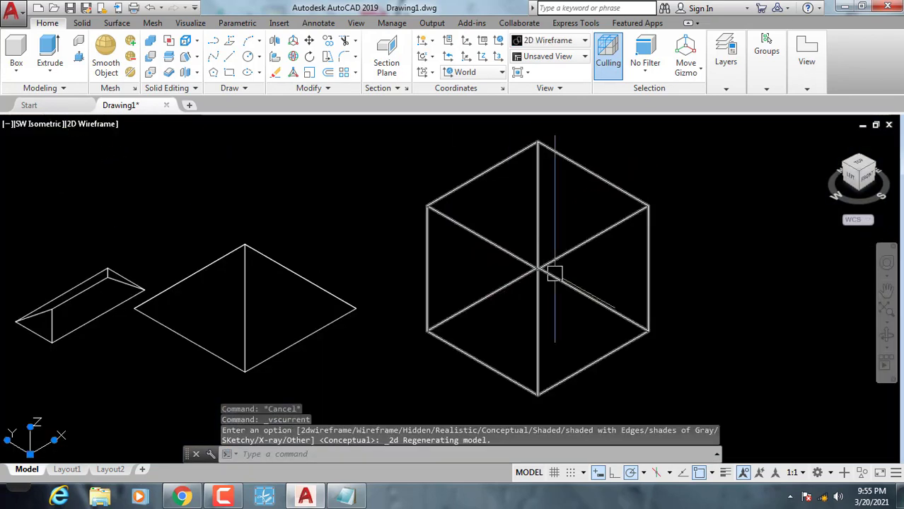
- Taper the cube's right face by 60 degrees about an upward axis from its bottom corner
click(186, 58)
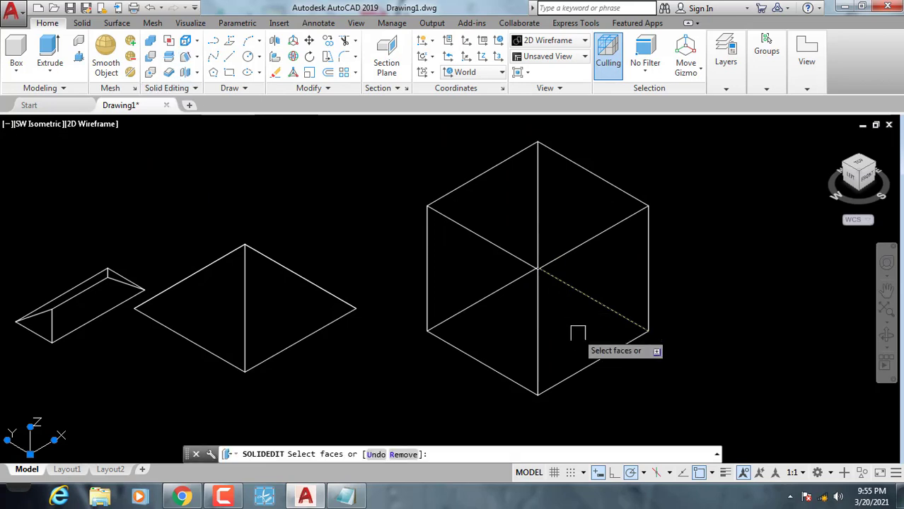
click(578, 289)
key(Escape)
key(Escape)
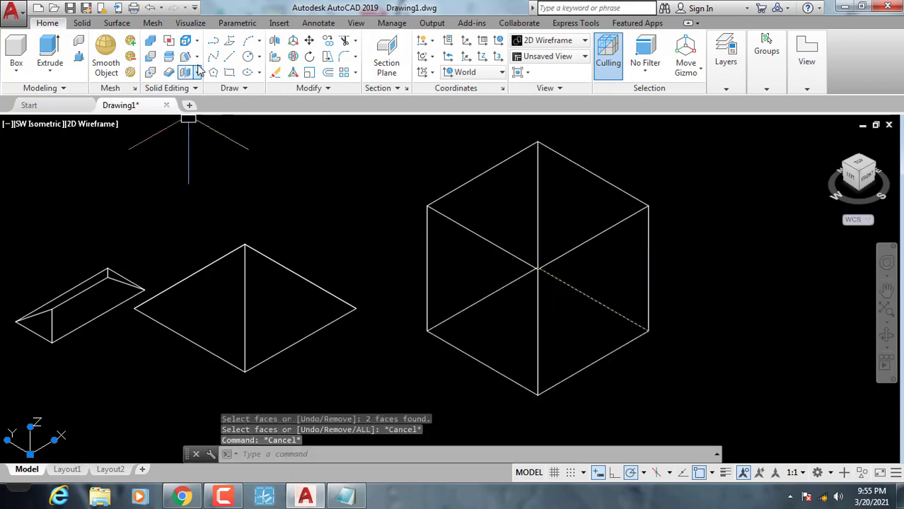
click(199, 59)
click(213, 105)
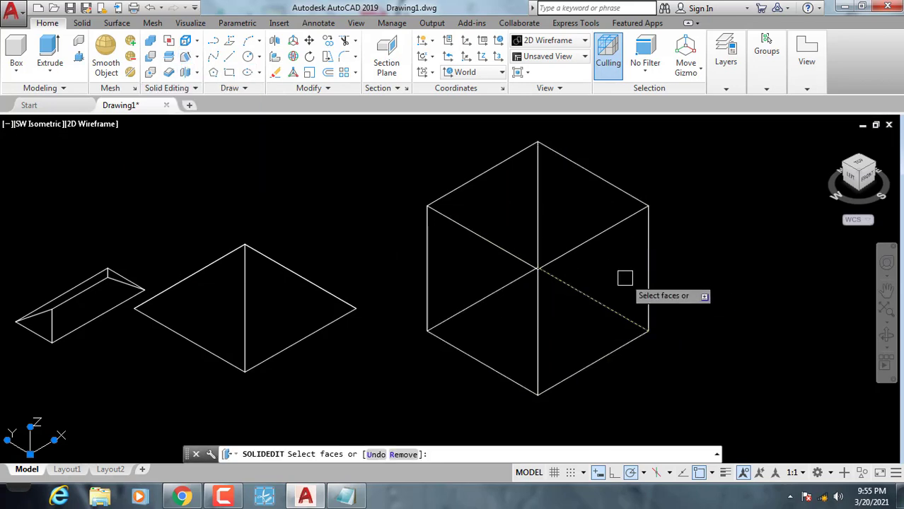
click(618, 270)
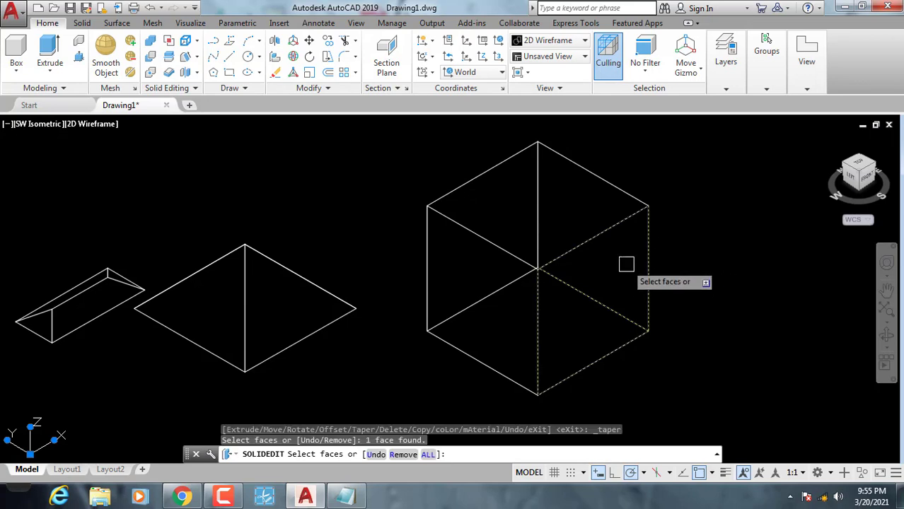
key(Return)
click(538, 394)
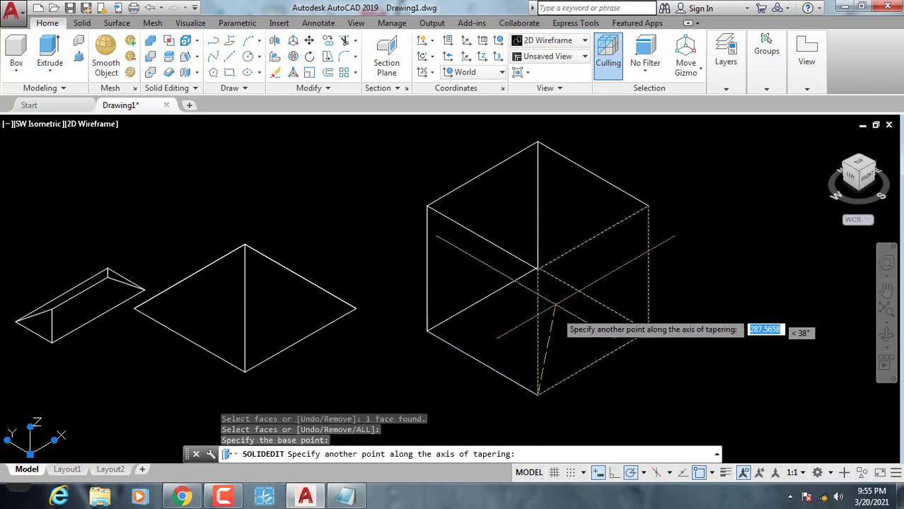
click(538, 269)
text(60)
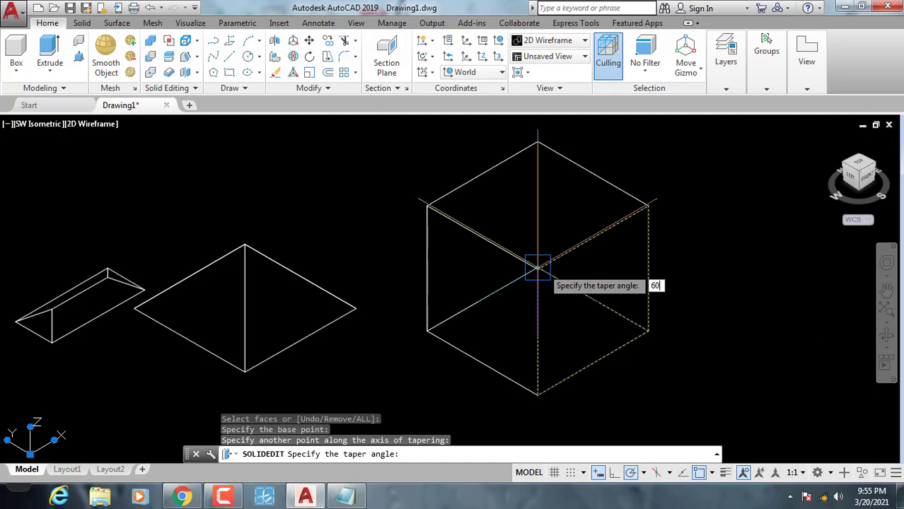
key(Return)
key(Return)
key(Return)
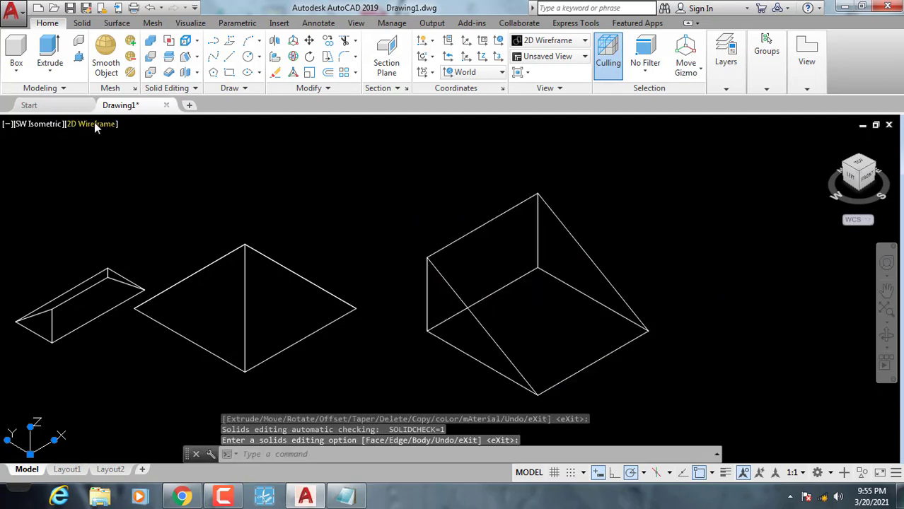
scroll(510, 314, up, 2)
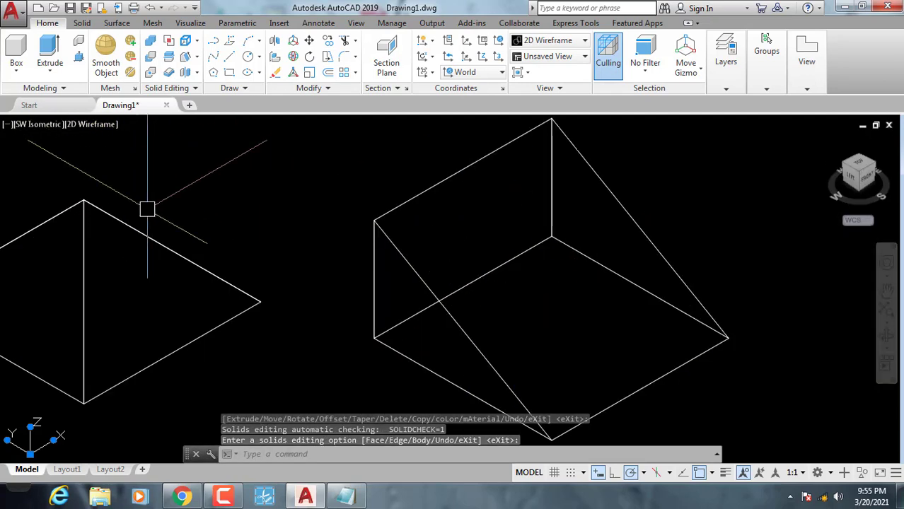
- Switch to Conceptual shading and taper the left face upward from its bottom corner, forming the ridge
shift+middle_drag(147, 209, 424, 276)
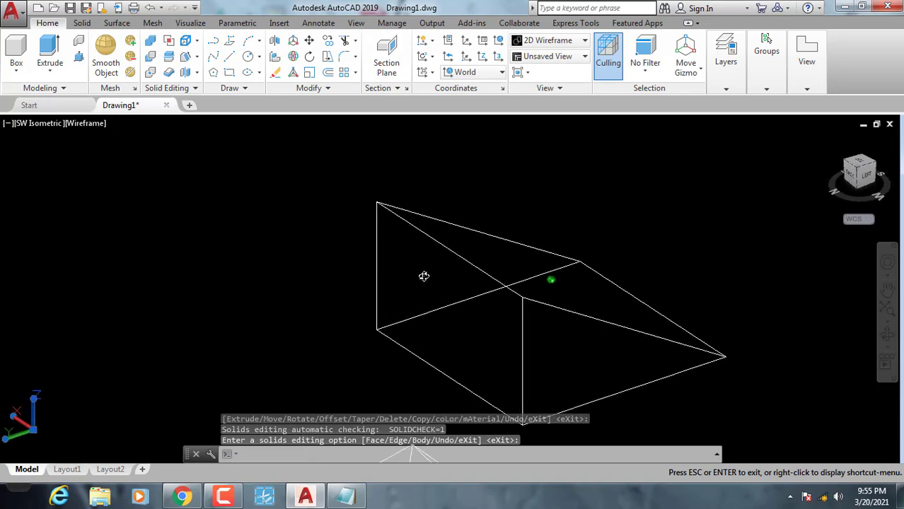
click(142, 172)
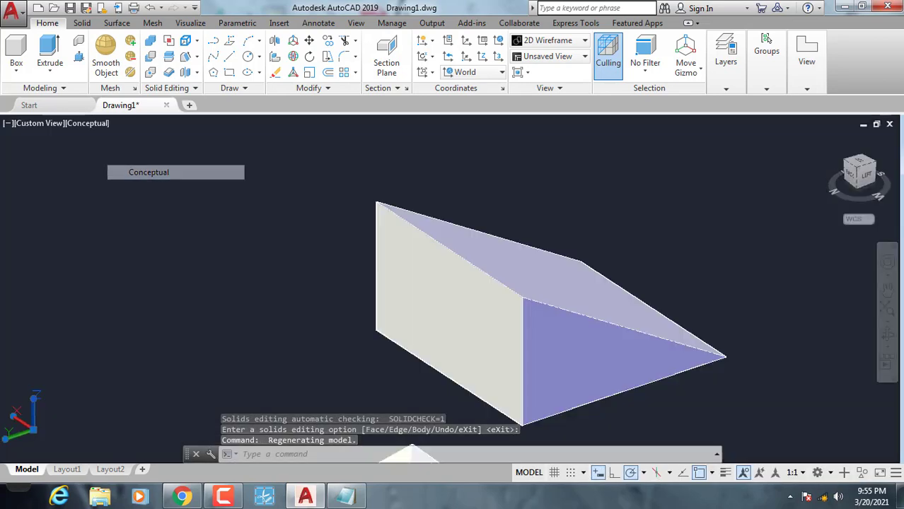
click(188, 63)
click(379, 243)
key(Return)
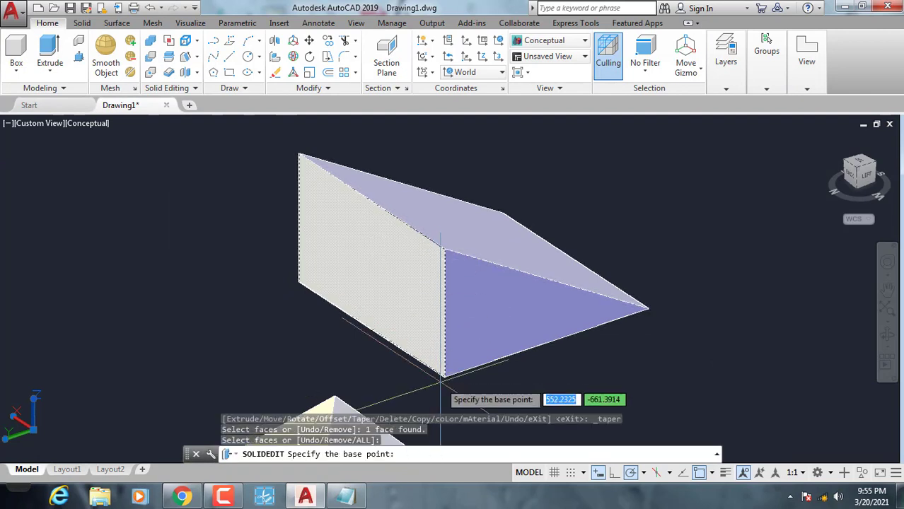
click(443, 375)
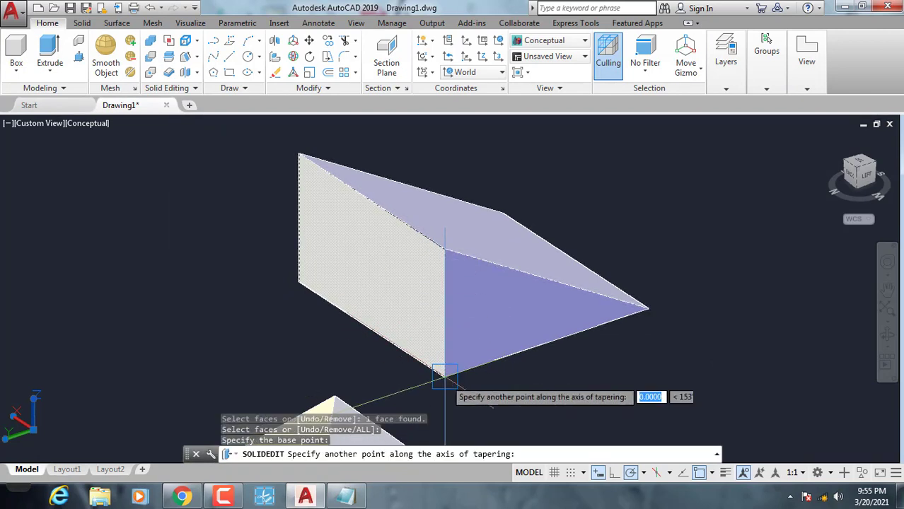
click(444, 248)
text(0)
key(Return)
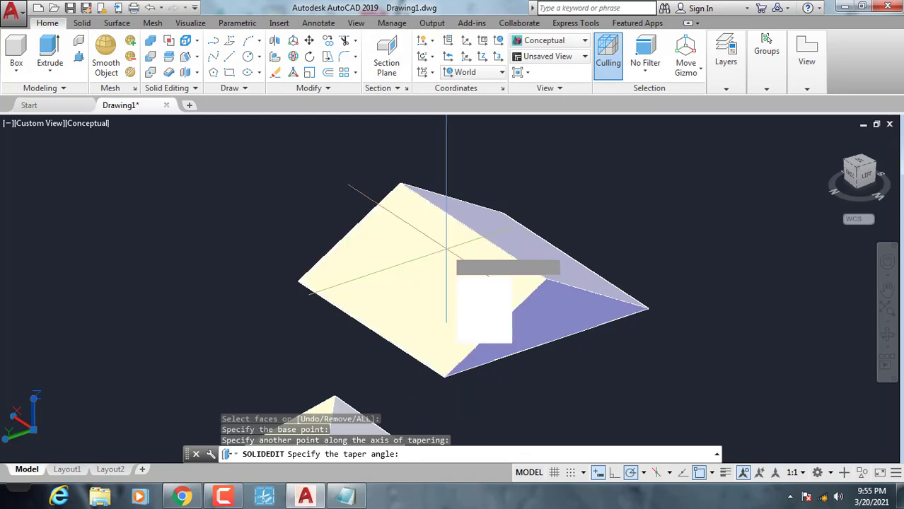
key(Return)
key(Return)
shift+middle_drag(577, 320, 513, 295)
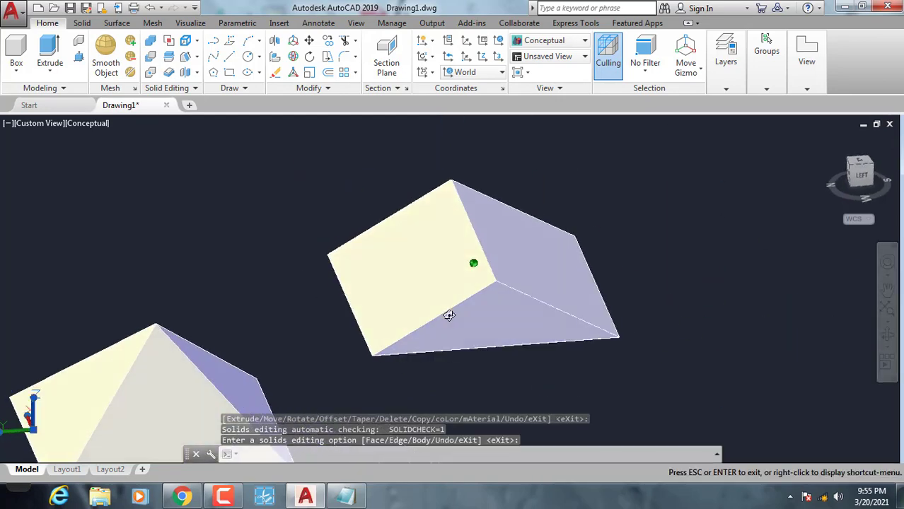
click(514, 296)
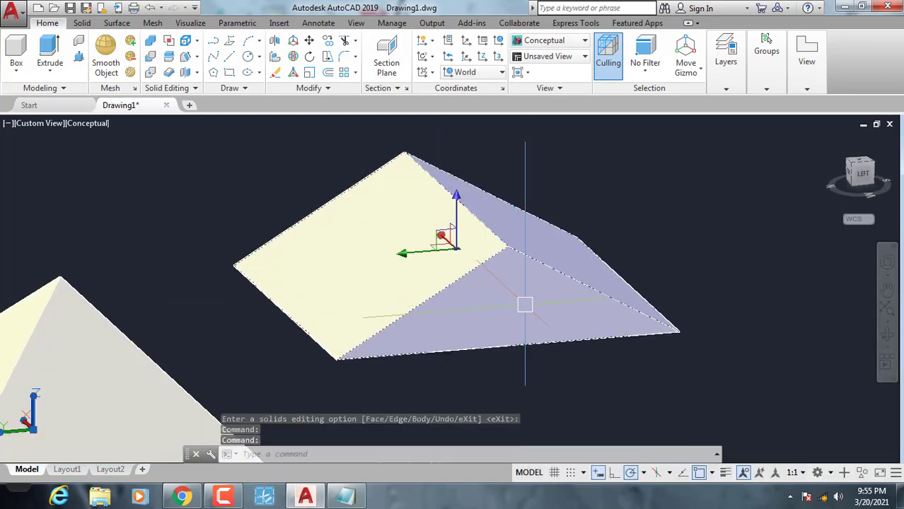
text(co)
- Copy the selected gable prism with a displacement of 5 units
key(Return)
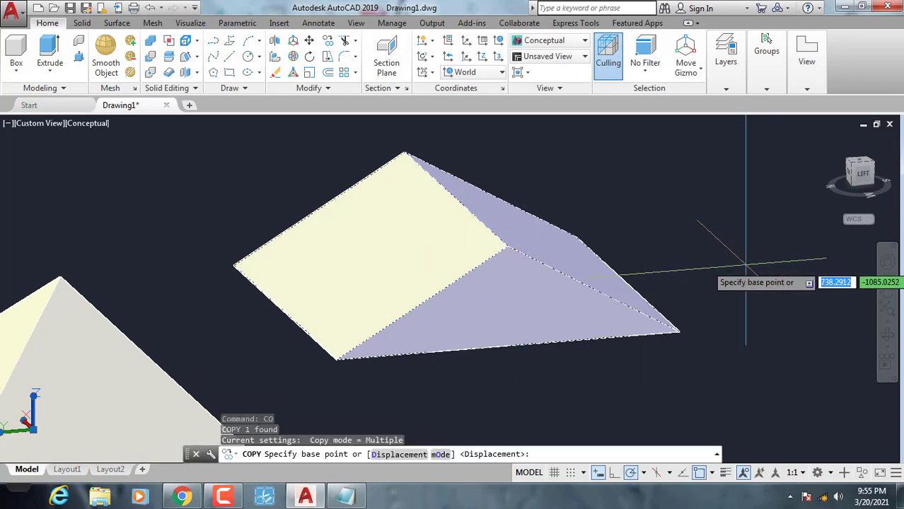
click(744, 256)
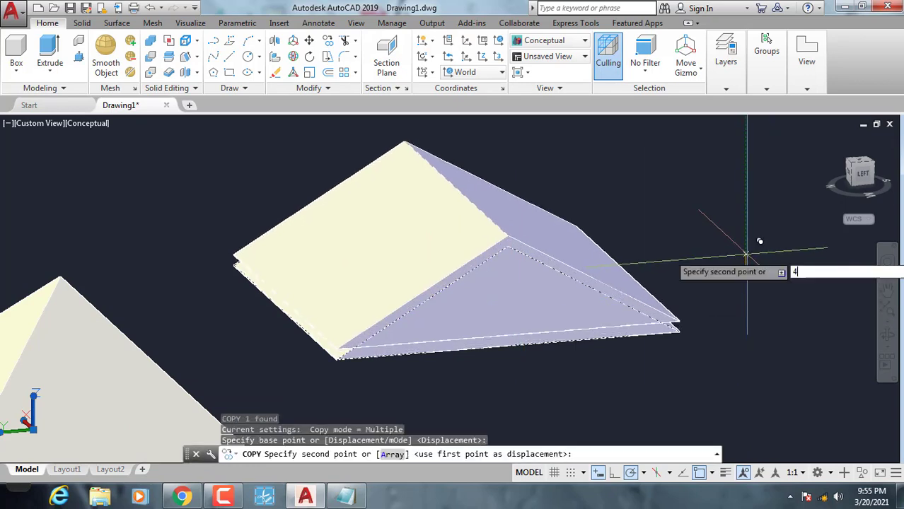
key(Return)
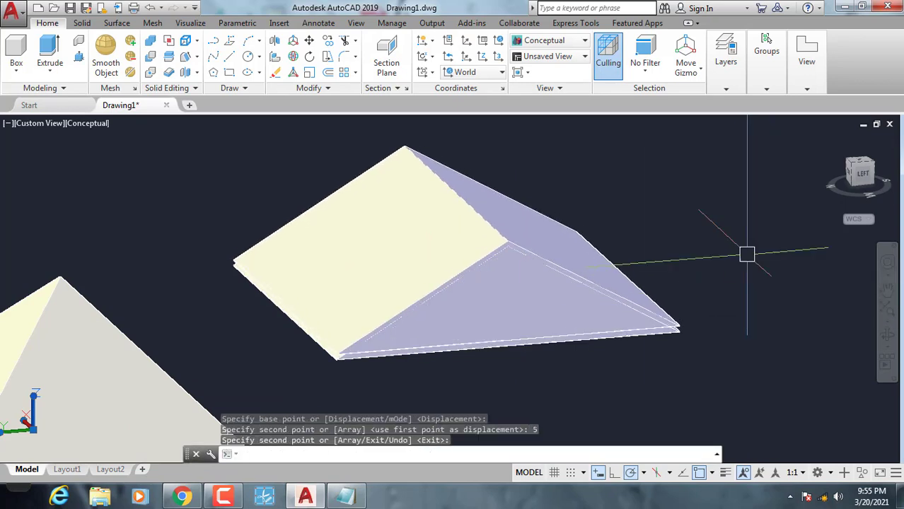
key(Return)
scroll(492, 284, up, 2)
scroll(491, 283, up, 1)
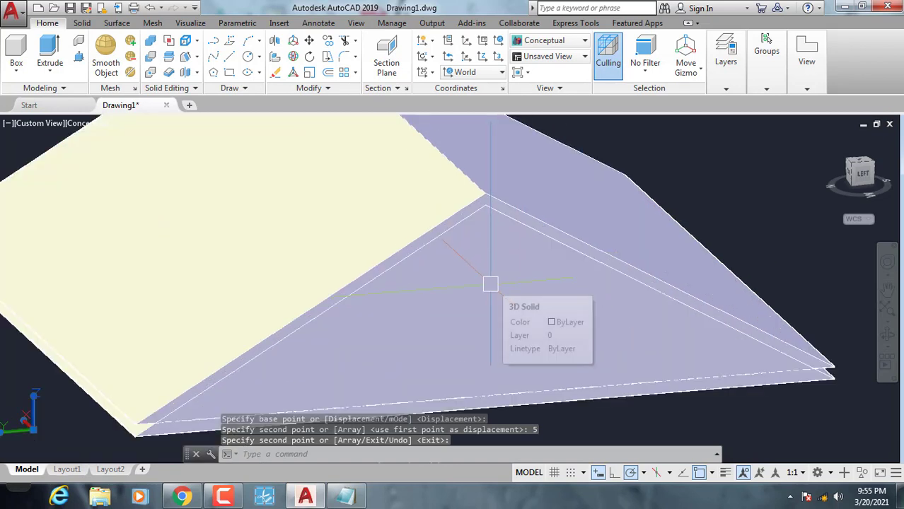
- Use SU to subtract the offset copy from the original gable prism, leaving a thin roof shell
text(S)
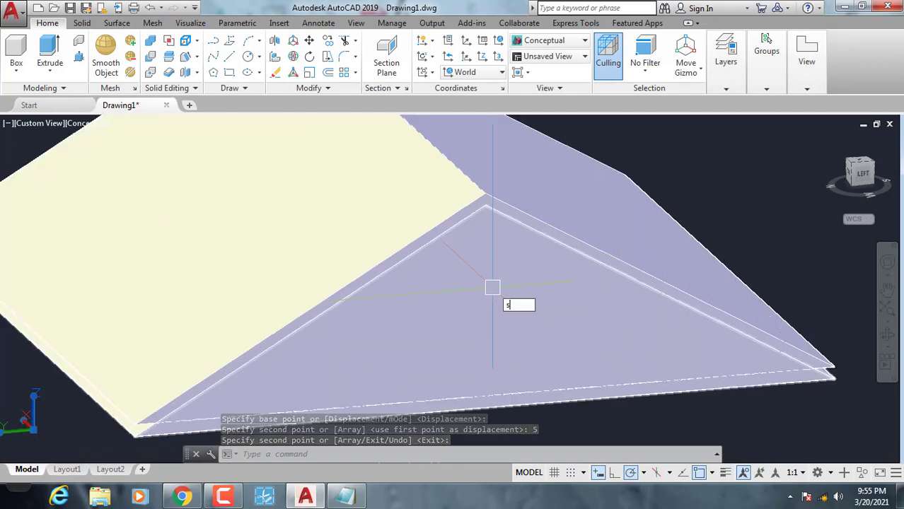
text(U)
key(Return)
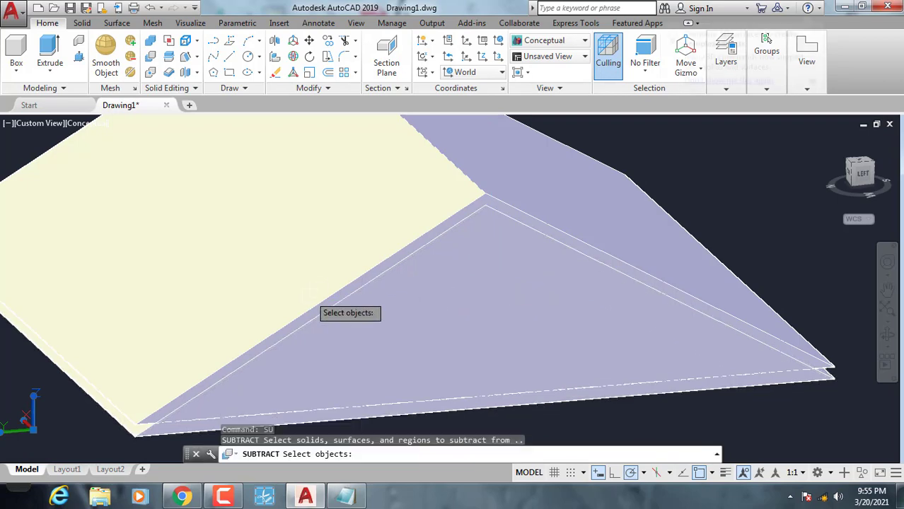
click(302, 312)
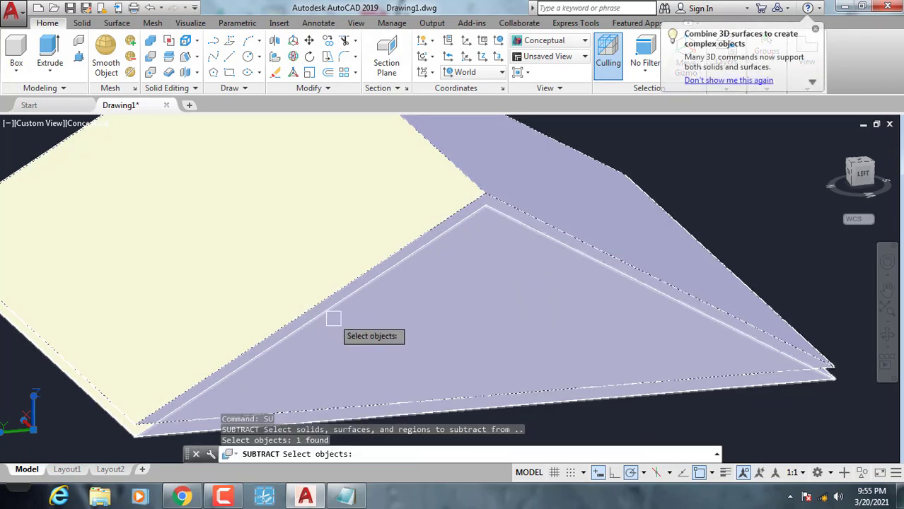
shift+middle_drag(304, 314, 436, 262)
key(Return)
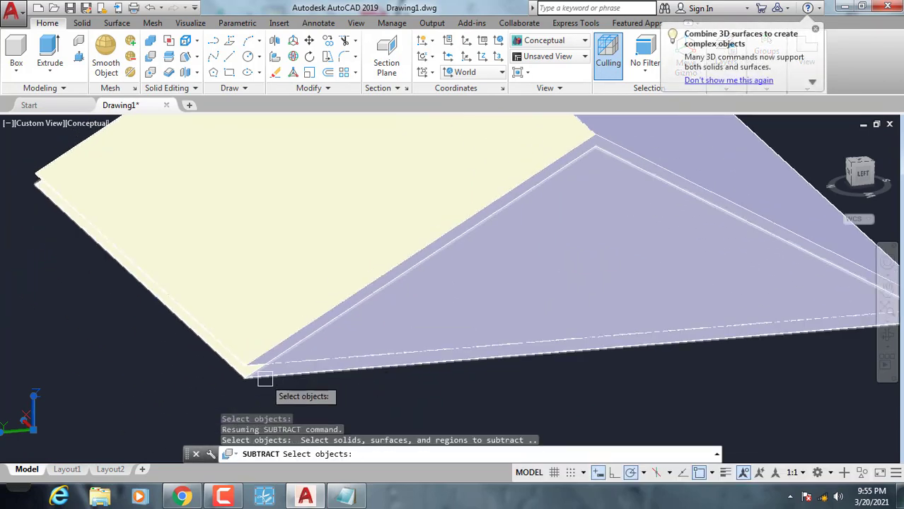
click(264, 380)
scroll(301, 371, down, 3)
scroll(432, 370, down, 3)
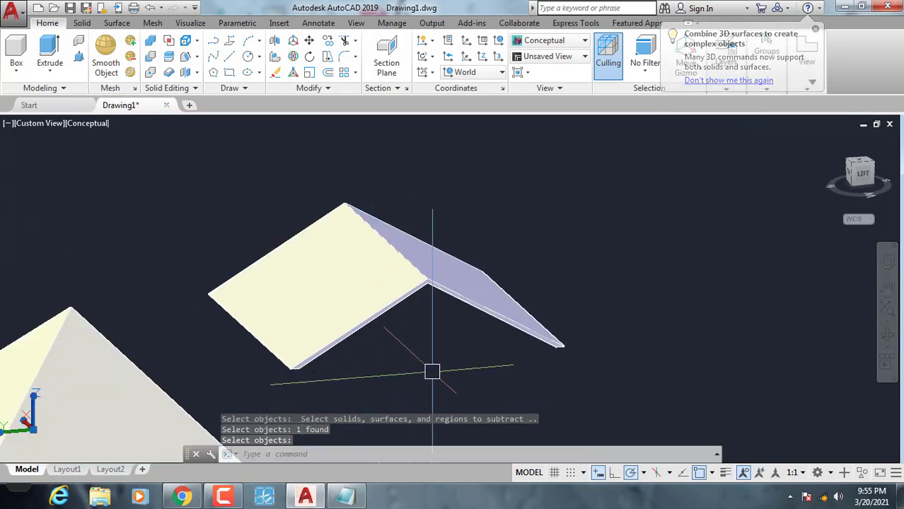
mouse_move(435, 363)
shift+middle_down()
mouse_move(371, 343)
mouse_move(329, 347)
shift+middle_up()
key(Return)
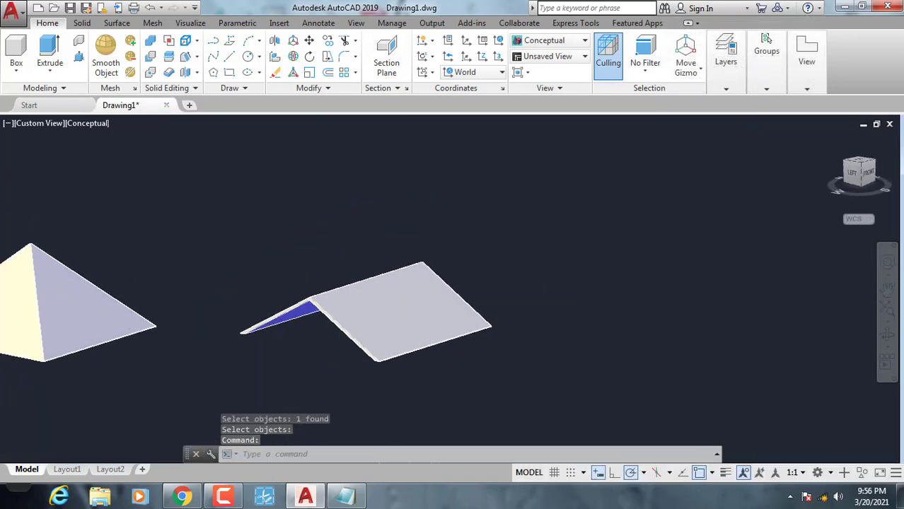
scroll(581, 321, down, 2)
mouse_move(582, 321)
shift+middle_down()
mouse_move(396, 316)
mouse_move(367, 375)
mouse_move(375, 359)
mouse_move(519, 356)
mouse_move(490, 313)
mouse_move(478, 363)
mouse_move(483, 335)
mouse_move(473, 318)
shift+middle_up()
scroll(374, 358, up, 2)
scroll(482, 312, up, 2)
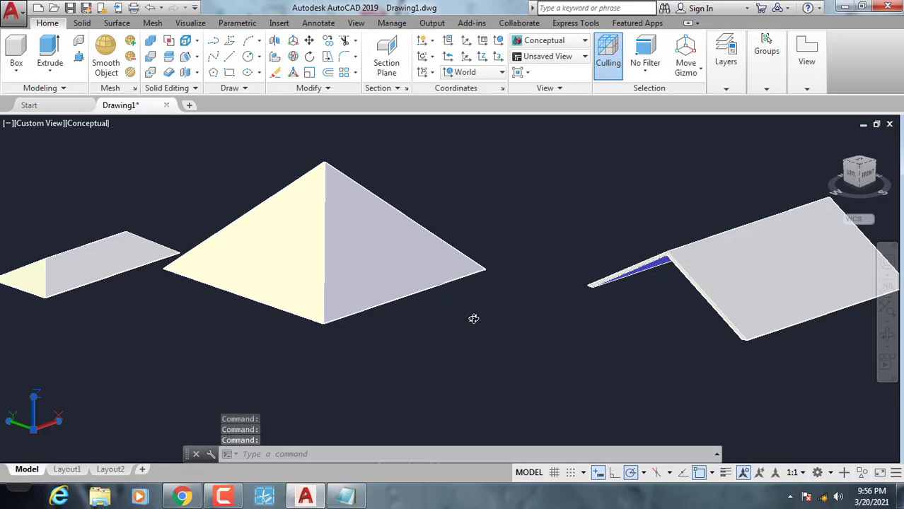
click(198, 58)
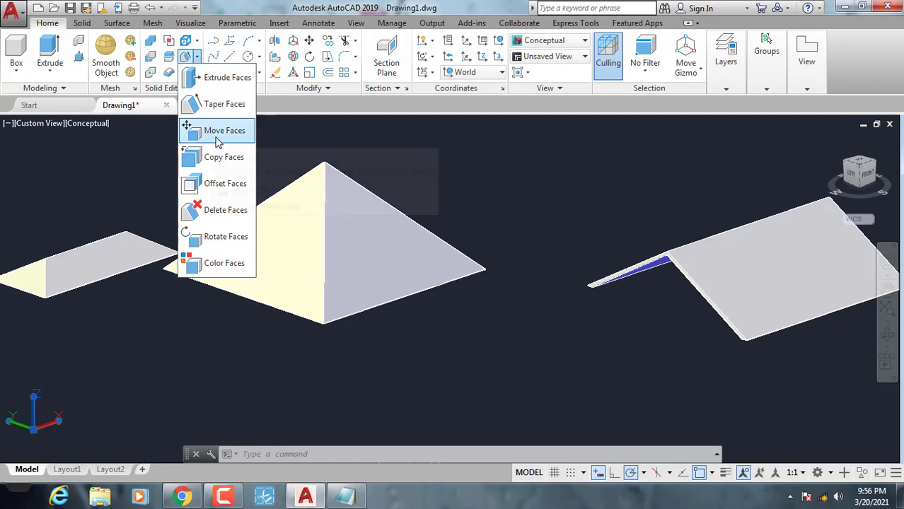
click(441, 177)
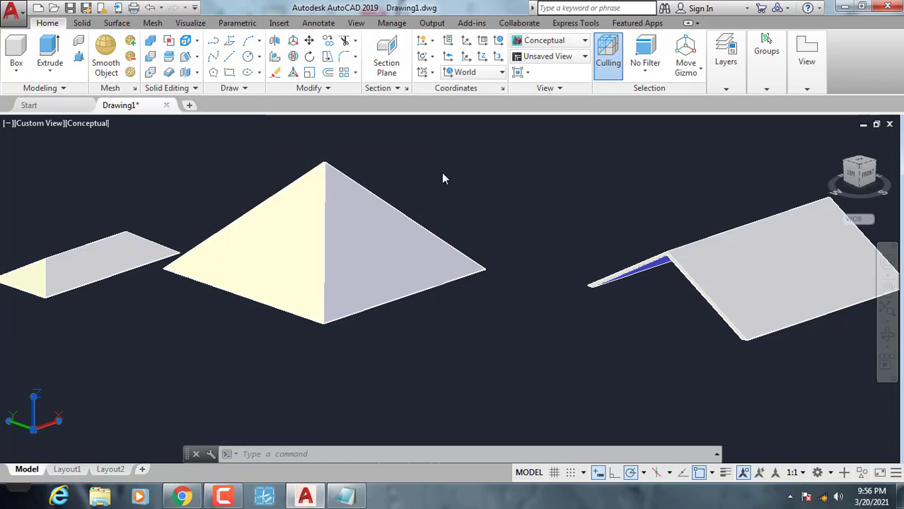